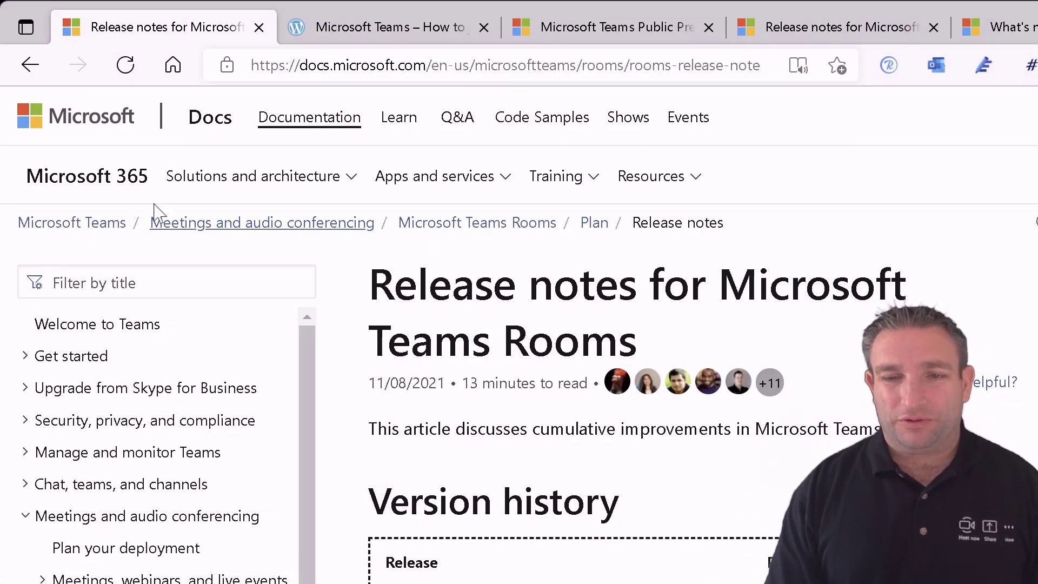
# - Scroll past the Teams Rooms version history table to the Web client update (October 2021) notes
pyautogui.scroll(-5, 529, 480)
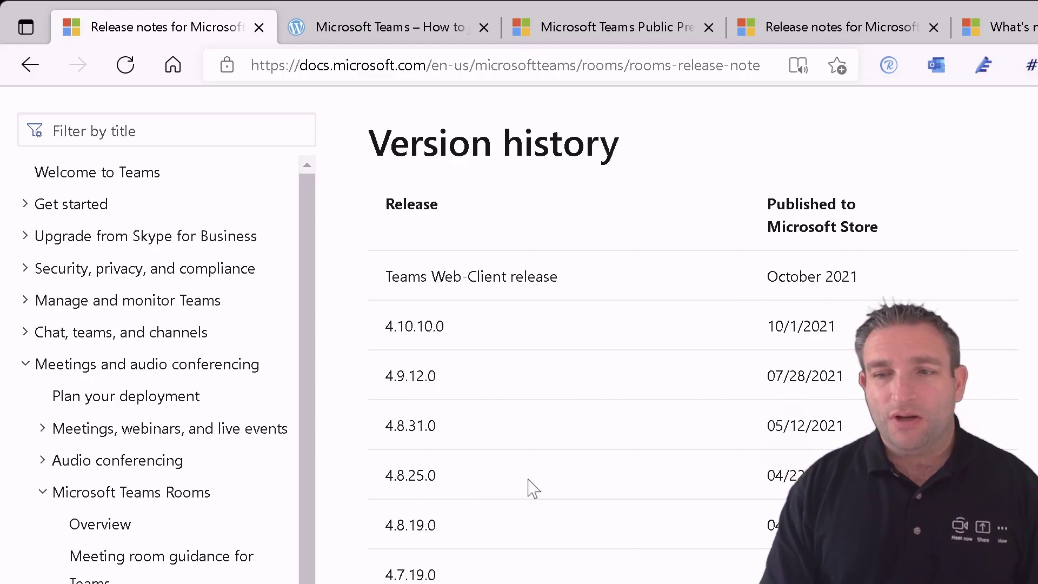
pyautogui.scroll(-15, 533, 488)
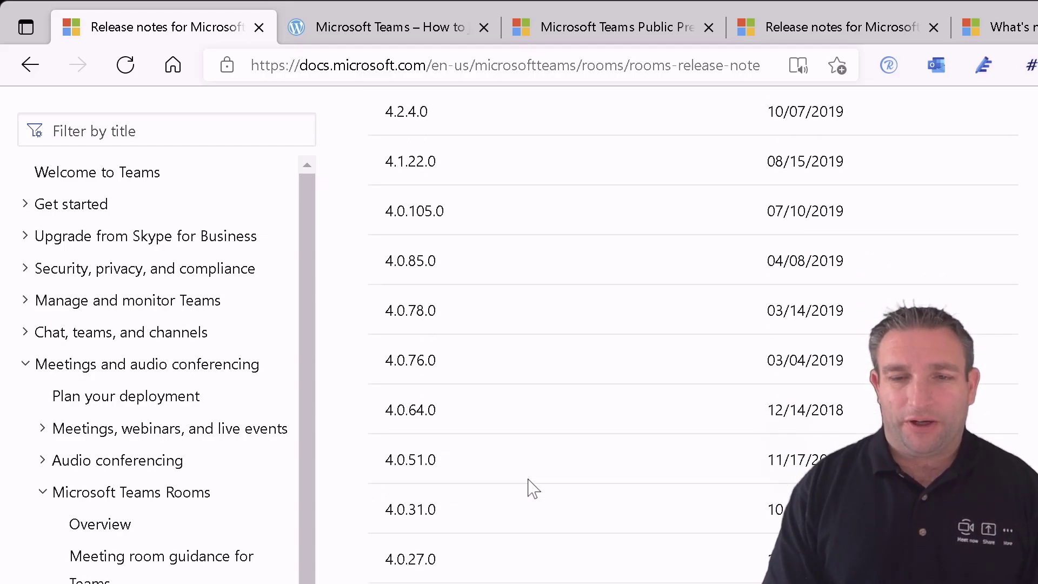
pyautogui.scroll(-14, 533, 488)
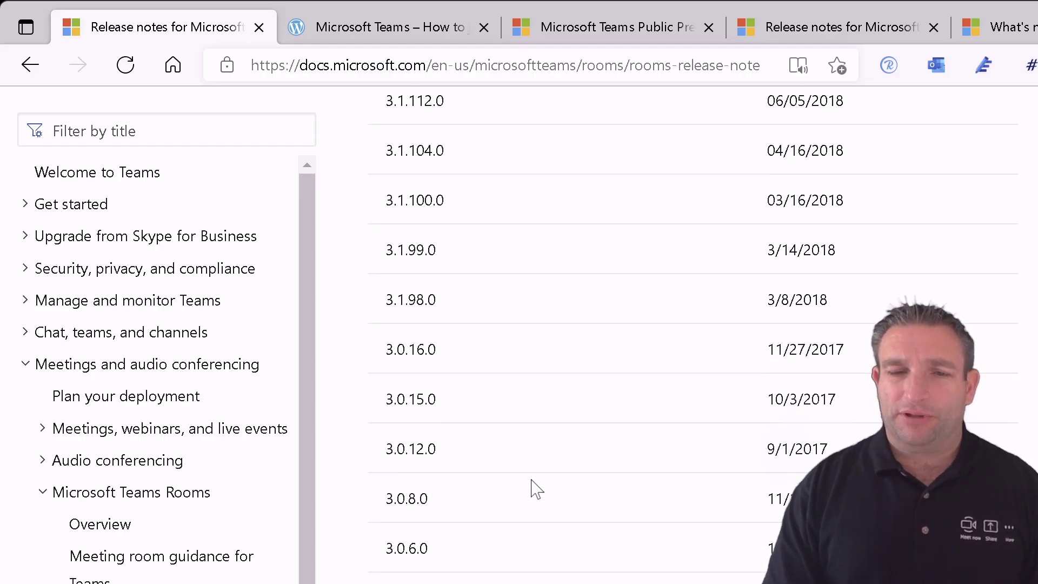
pyautogui.scroll(-15, 532, 488)
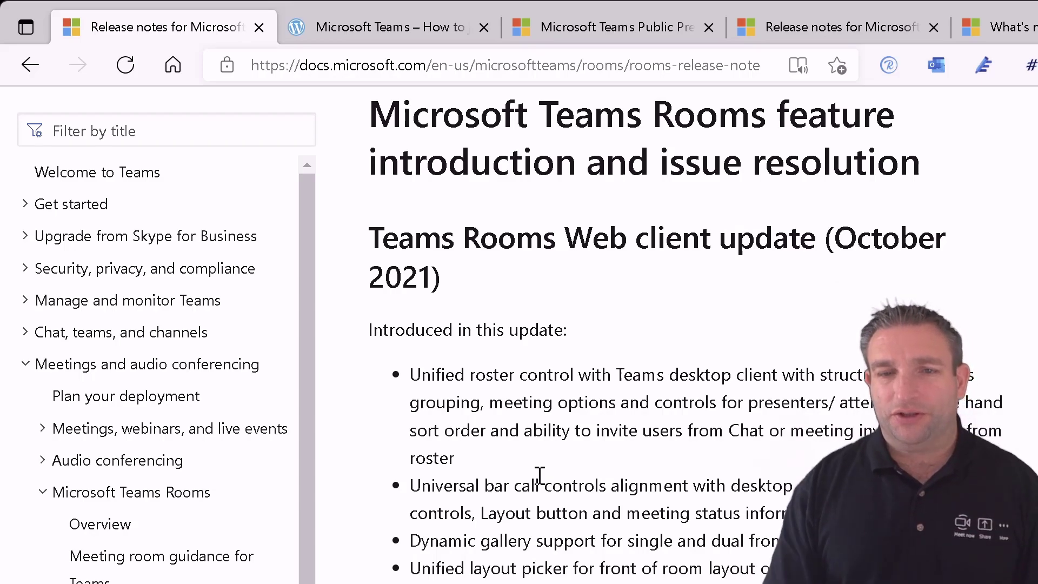
# - Scroll past the October 2021 features to the versions 4.10 and 4.9 note and the 4.10.10.0 section
pyautogui.scroll(-4, 540, 475)
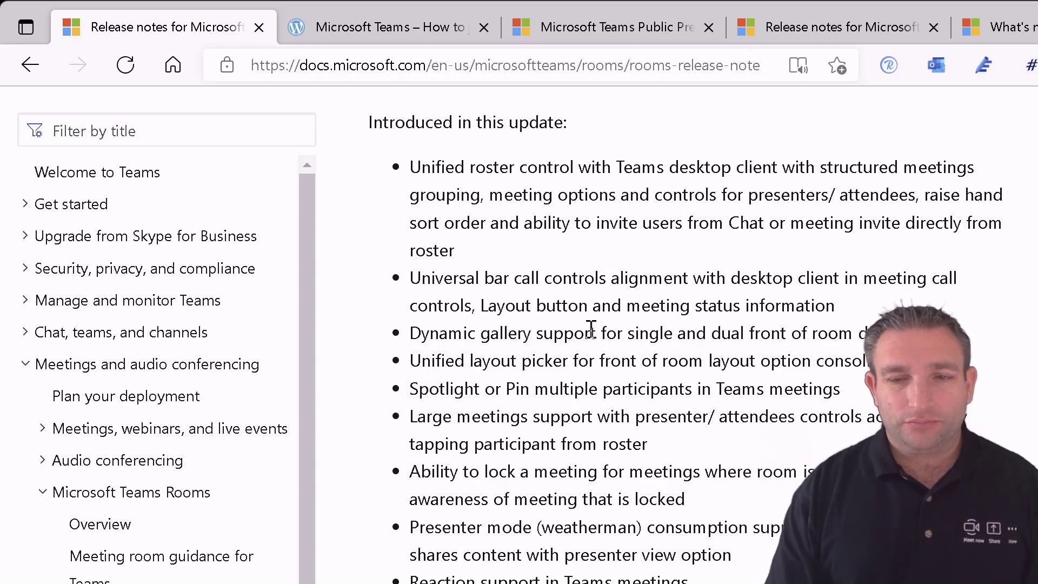
pyautogui.scroll(-2, 585, 354)
pyautogui.scroll(-7, 585, 354)
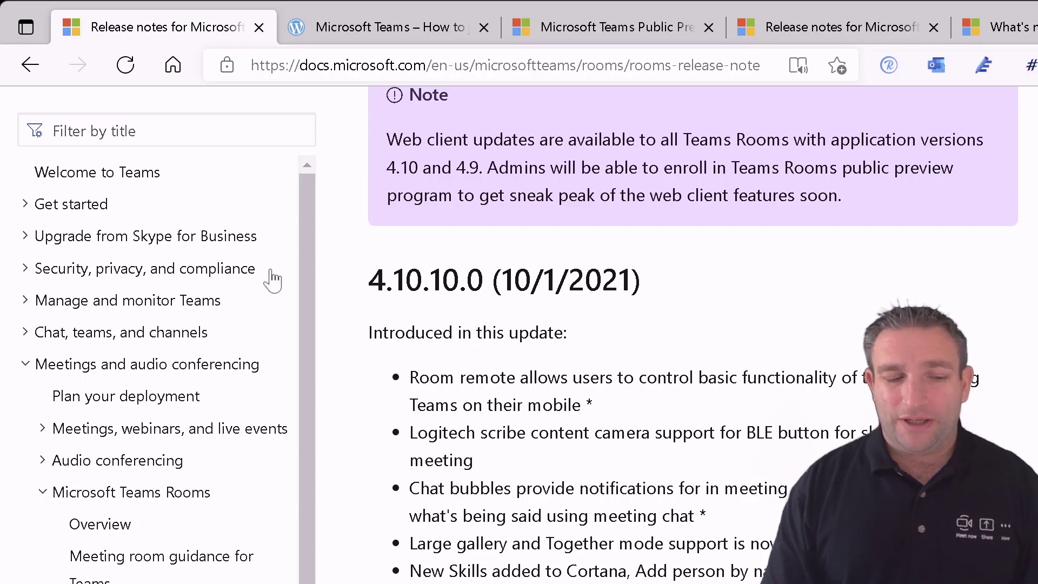
# - Go to the ucmart.uk post on enabling Public Preview and scroll to 'What's features are in Public Preview now?'
pyautogui.click(357, 33)
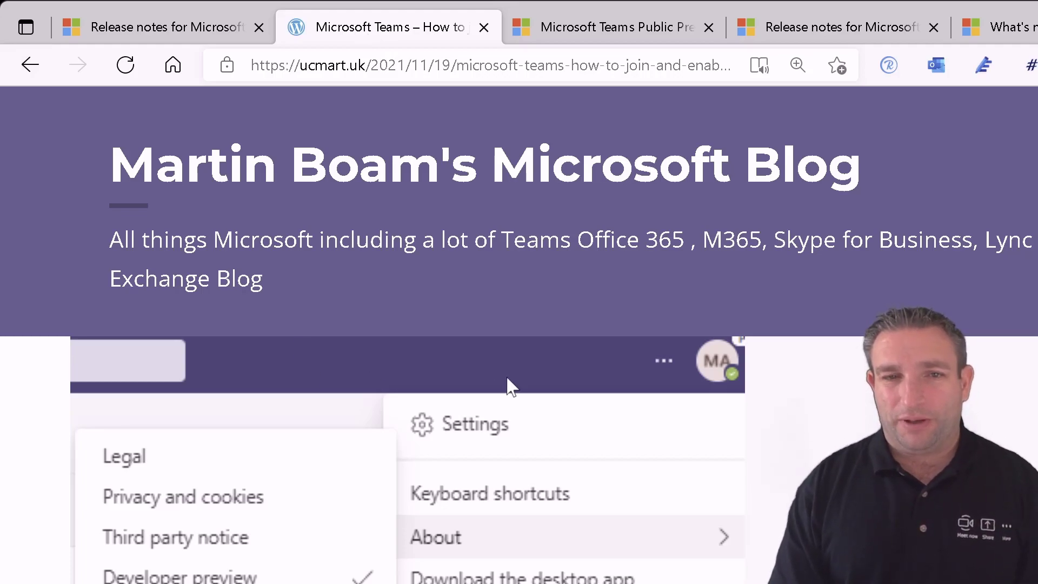
pyautogui.scroll(-7, 510, 365)
pyautogui.scroll(-6, 510, 365)
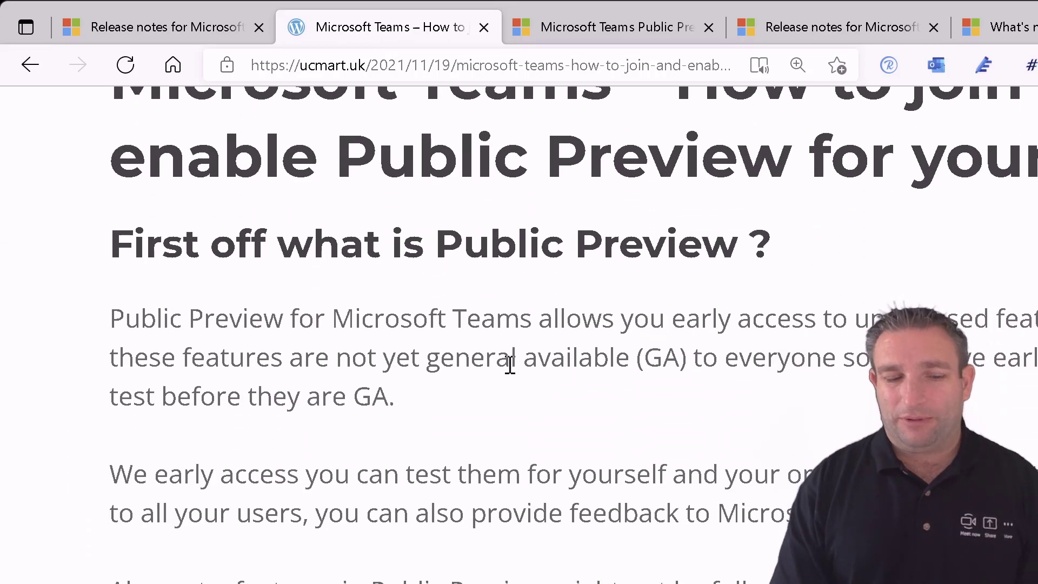
pyautogui.scroll(-1, 510, 365)
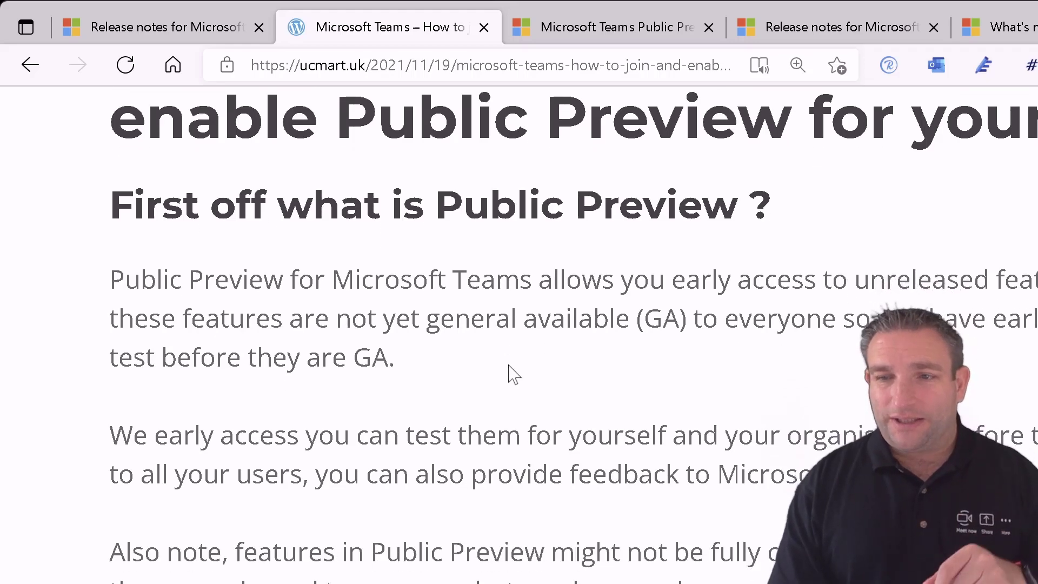
pyautogui.scroll(-8, 514, 374)
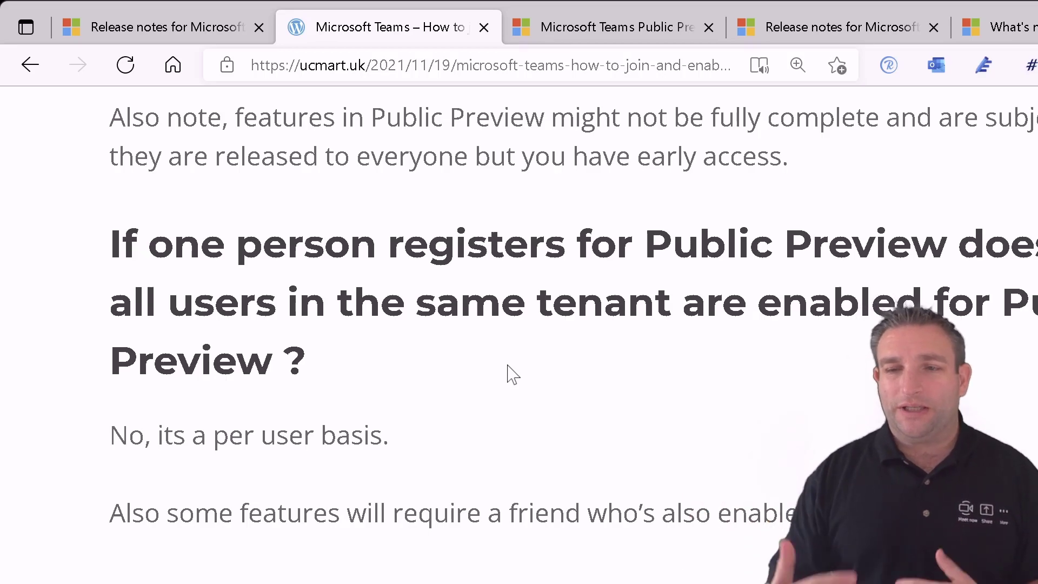
pyautogui.scroll(-4, 482, 384)
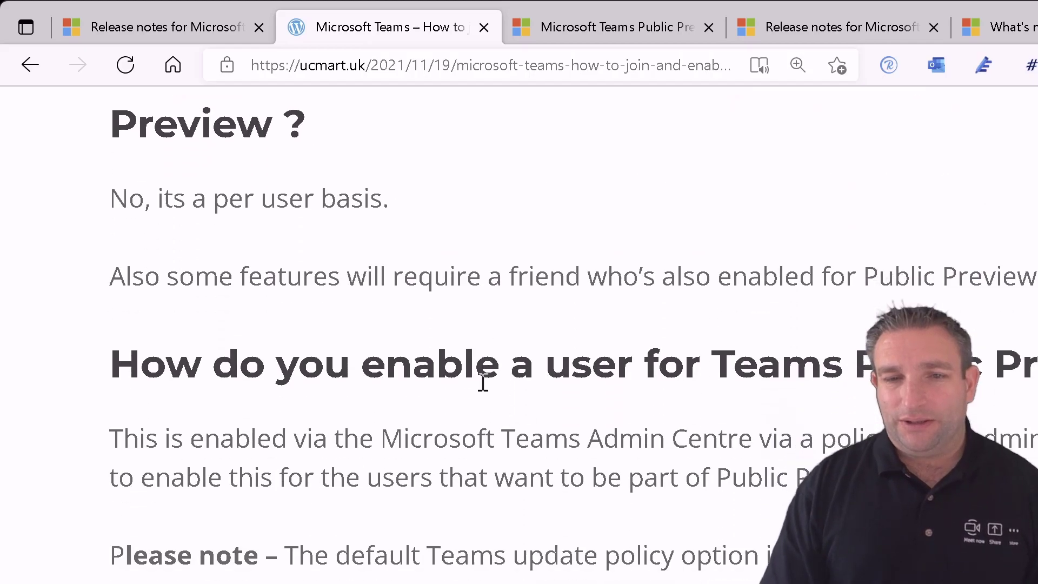
pyautogui.scroll(-1, 482, 384)
pyautogui.scroll(-3, 483, 381)
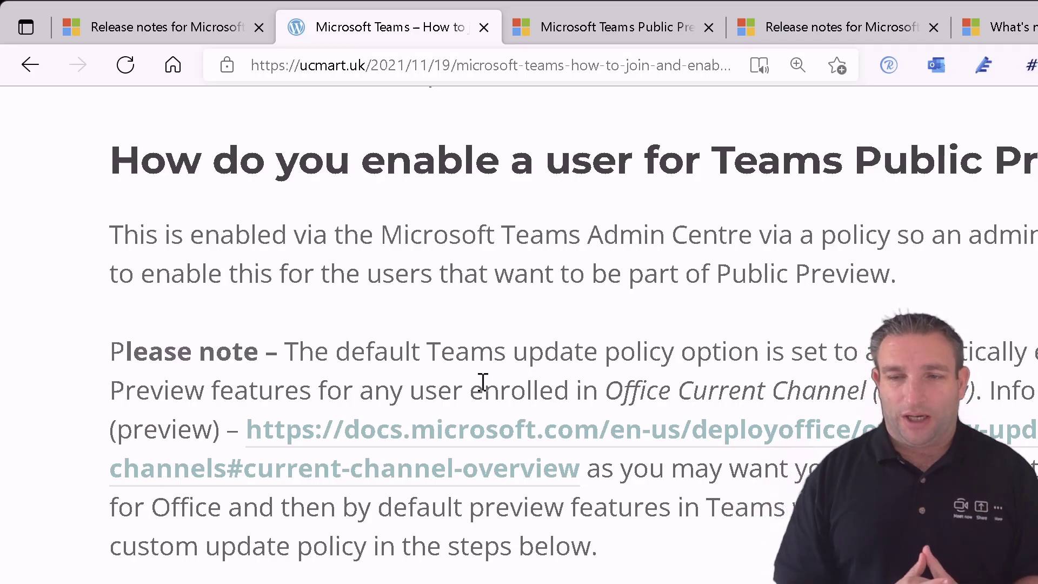
pyautogui.scroll(-3, 458, 382)
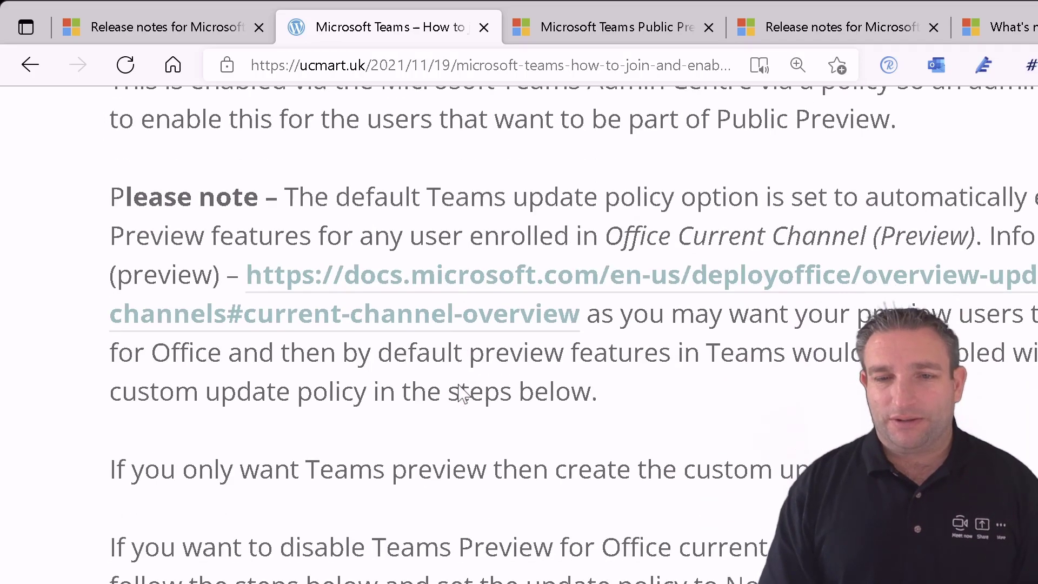
pyautogui.scroll(-3, 460, 393)
pyautogui.scroll(-2, 461, 396)
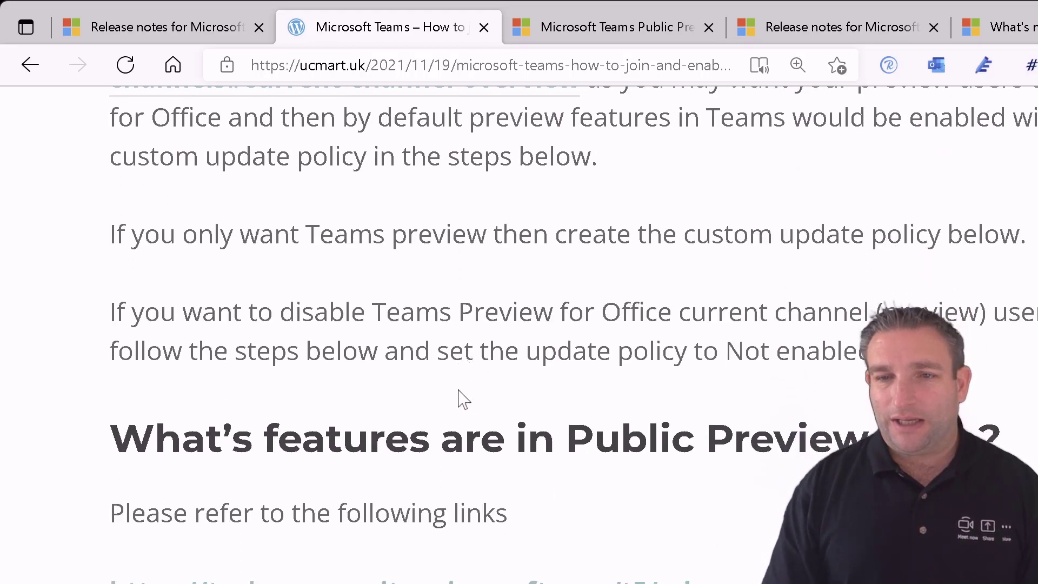
pyautogui.scroll(-2, 463, 400)
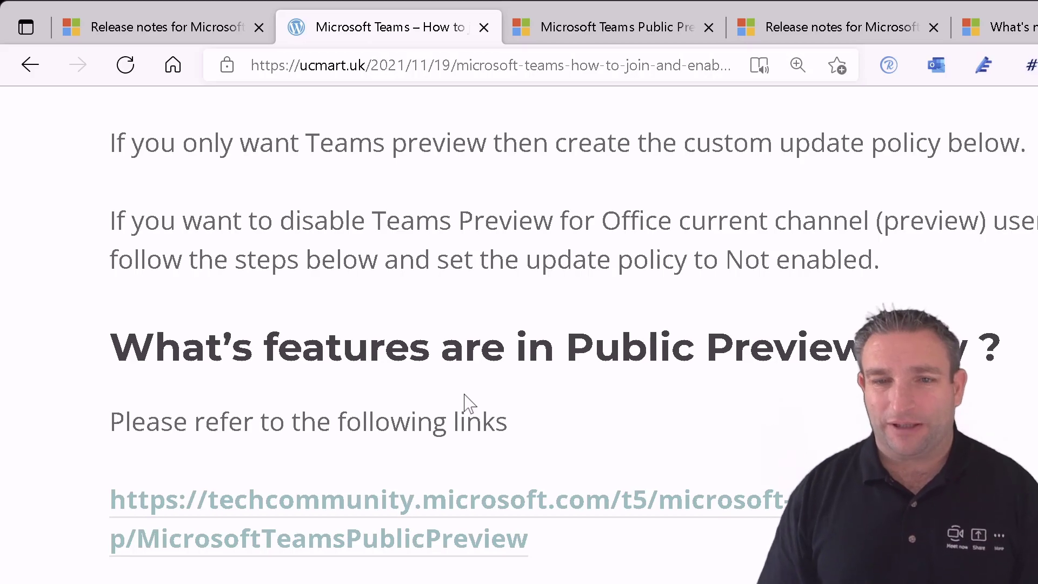
pyautogui.scroll(-3, 443, 403)
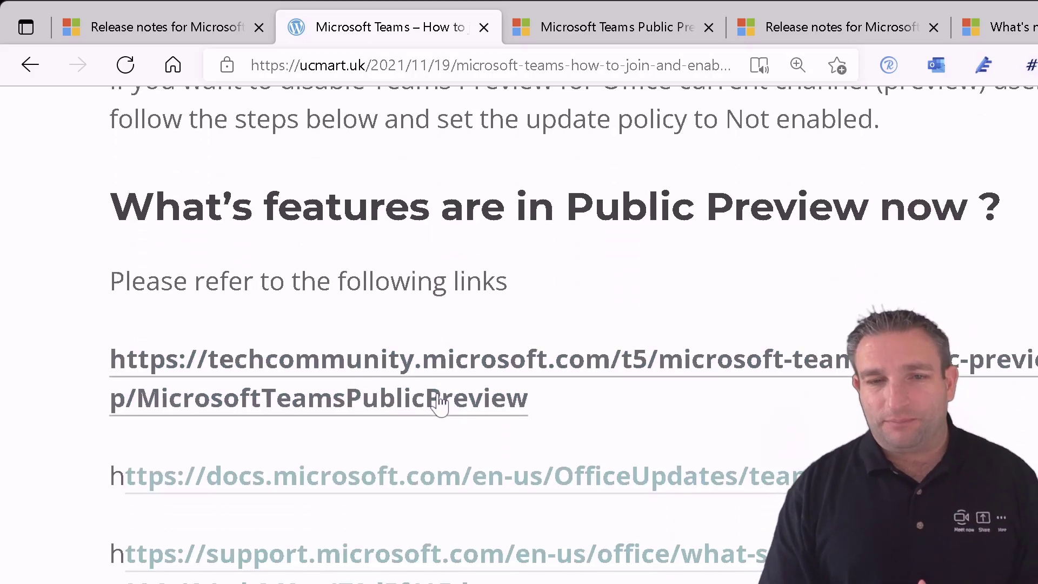
pyautogui.scroll(-2, 439, 402)
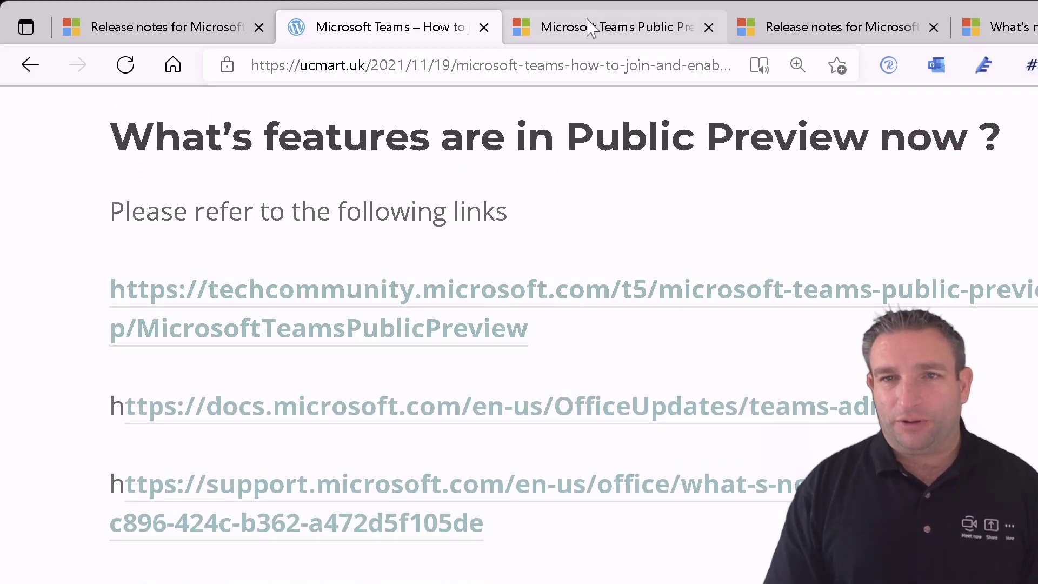
# - Browse the Latest Activity posts in the Tech Community Microsoft Teams Public Preview space
pyautogui.click(589, 36)
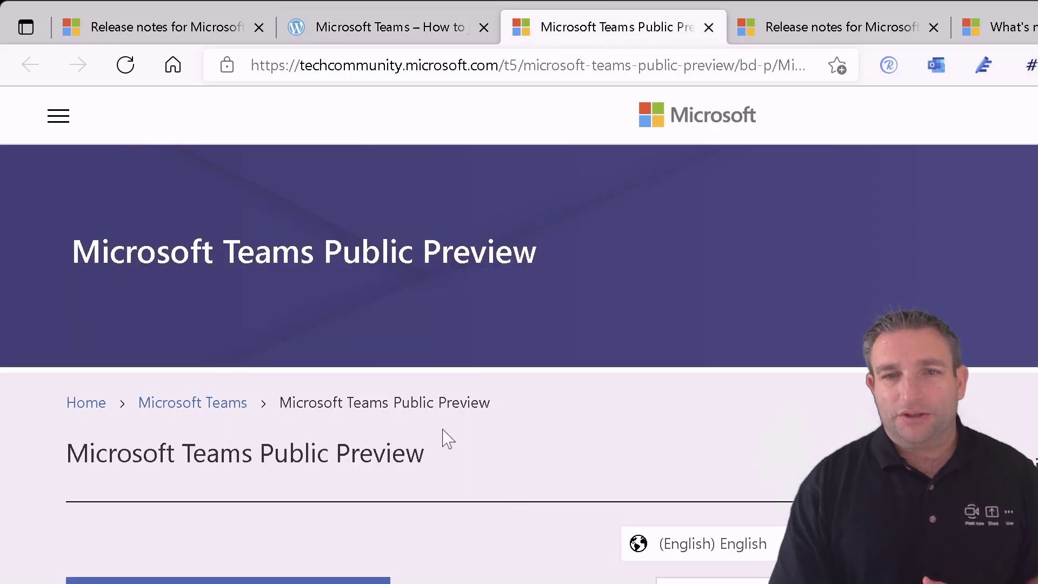
pyautogui.scroll(-5, 447, 439)
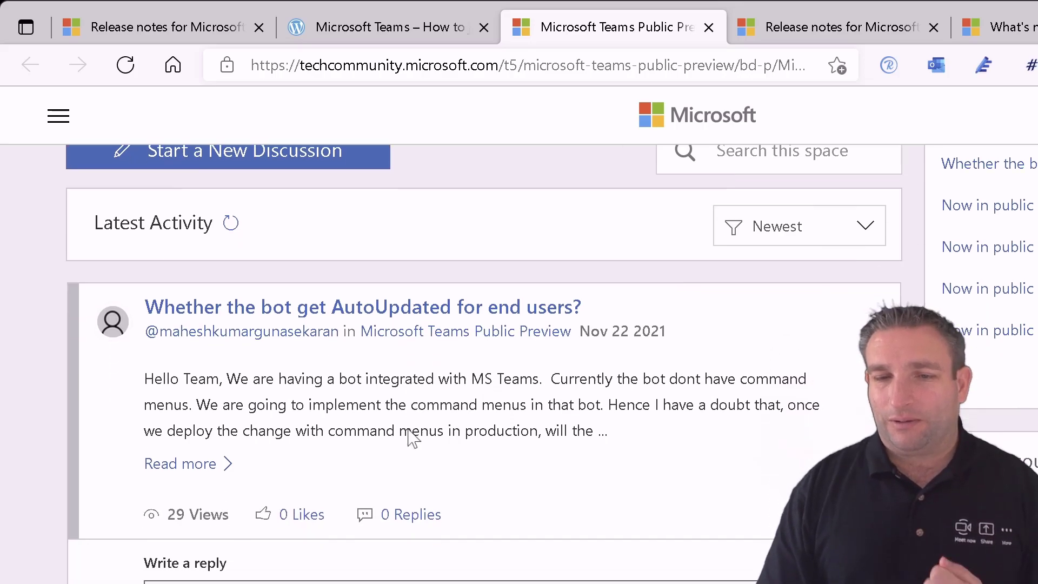
pyautogui.scroll(-4, 462, 450)
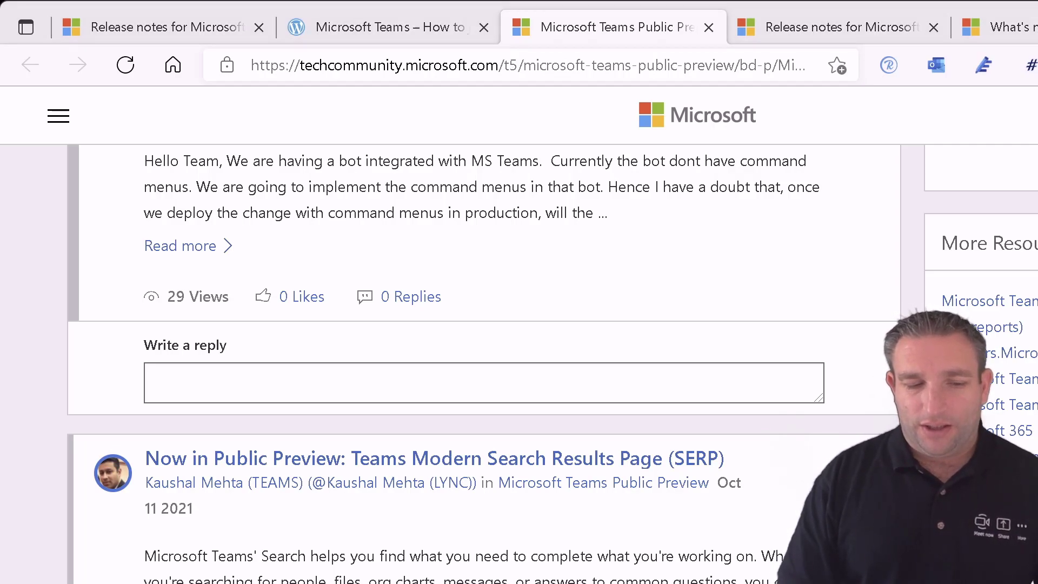
# - Read the Teams admin features release notes down to the November 11, 2021 search results page entry
pyautogui.click(862, 28)
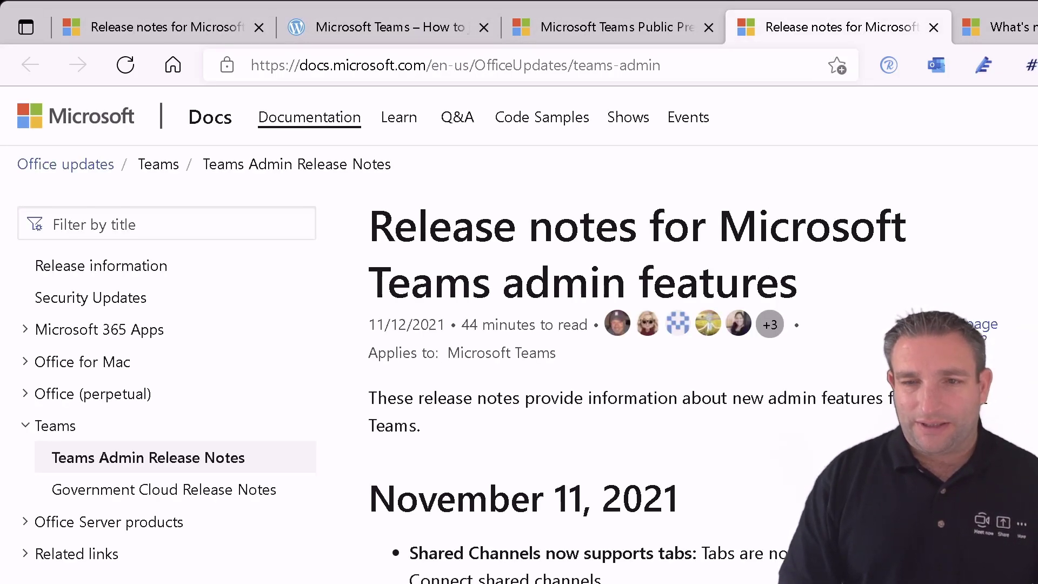
pyautogui.scroll(-5, 679, 335)
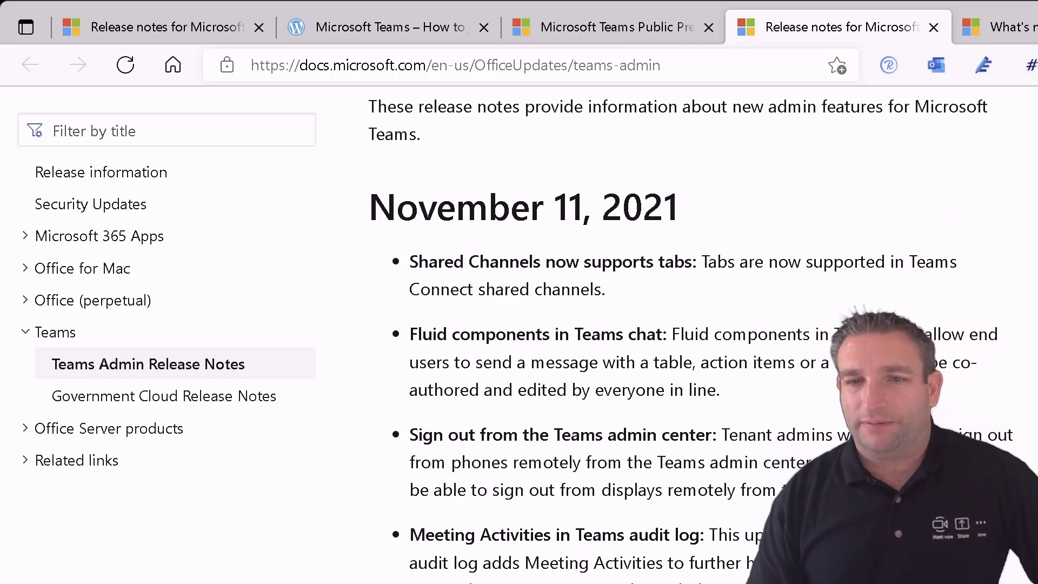
pyautogui.scroll(-10, 704, 335)
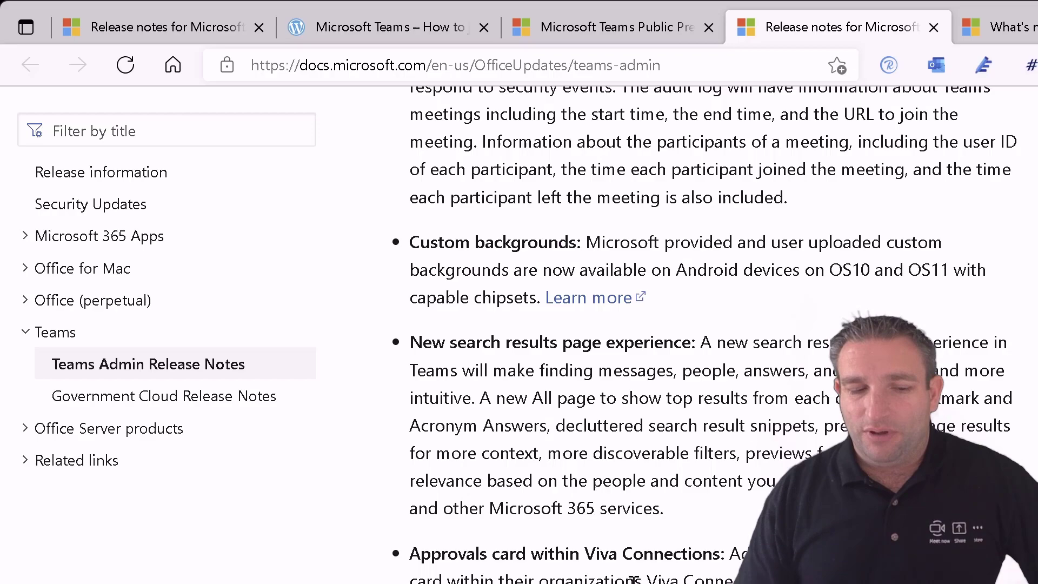
# - On What's new in Microsoft Teams, view the iOS, Android and Teams devices notes, then open the devices article
pyautogui.click(1005, 27)
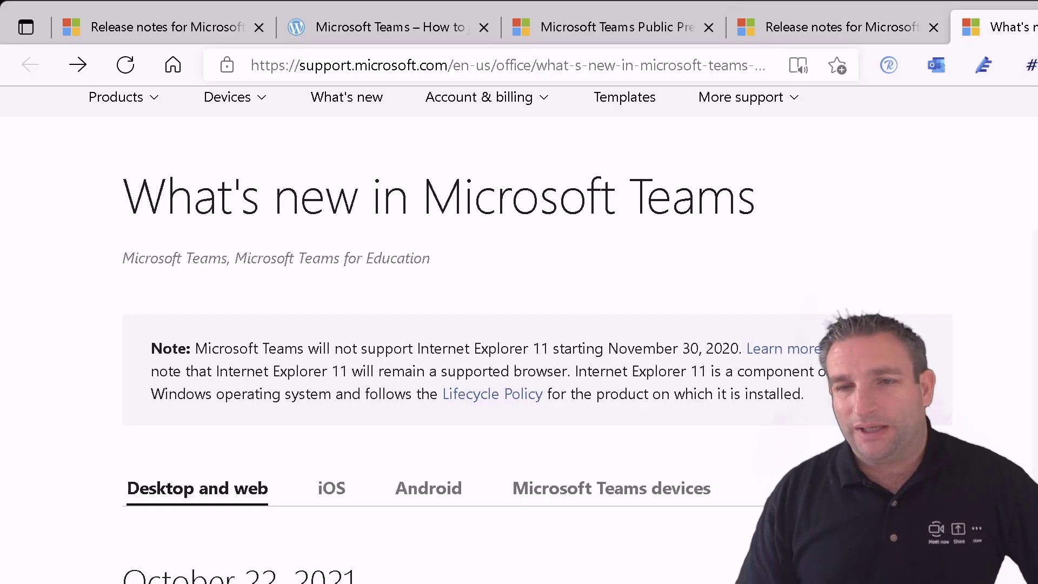
pyautogui.scroll(-3, 422, 539)
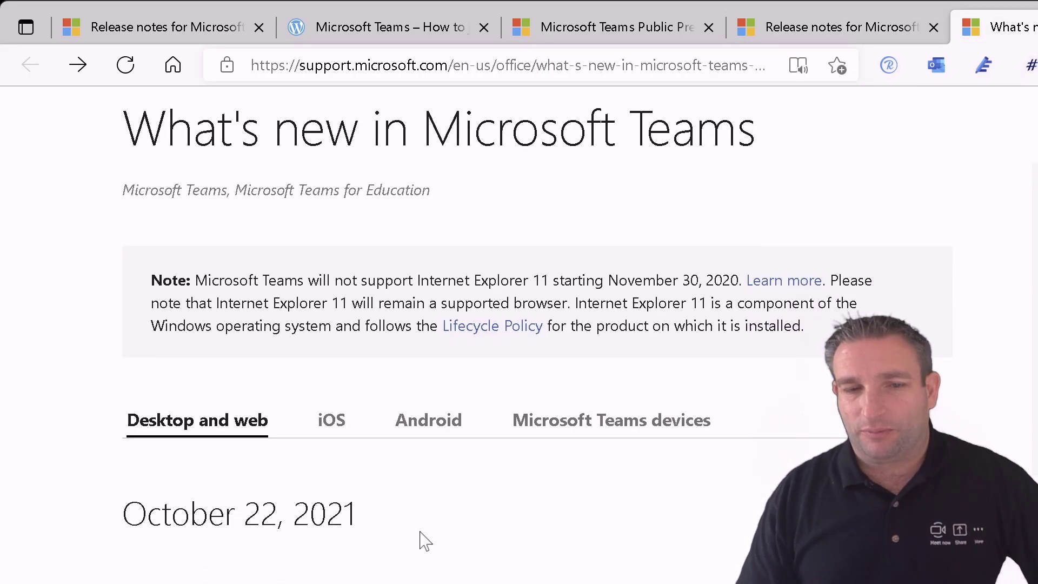
pyautogui.scroll(-1, 422, 540)
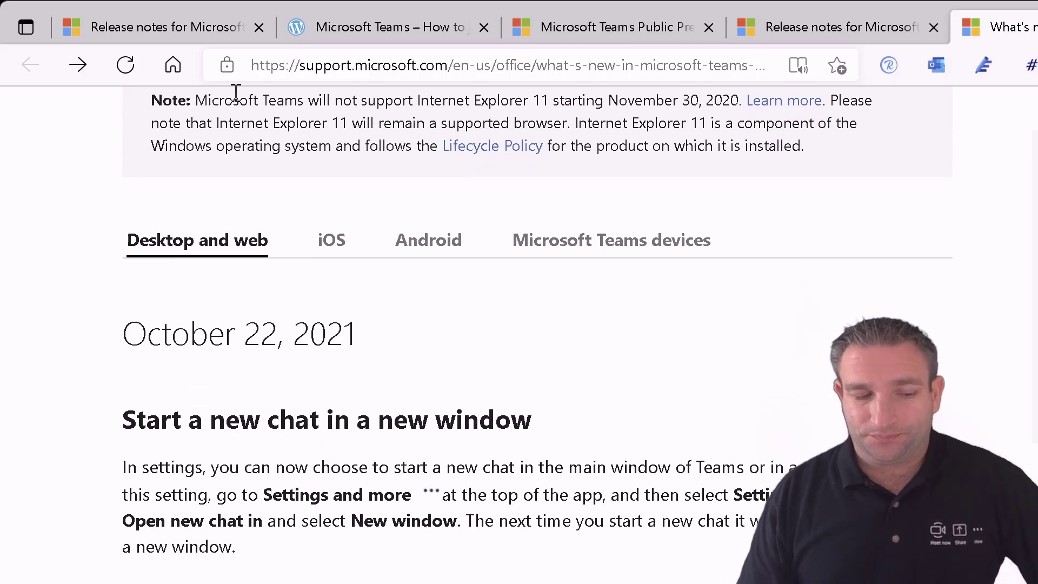
pyautogui.click(332, 238)
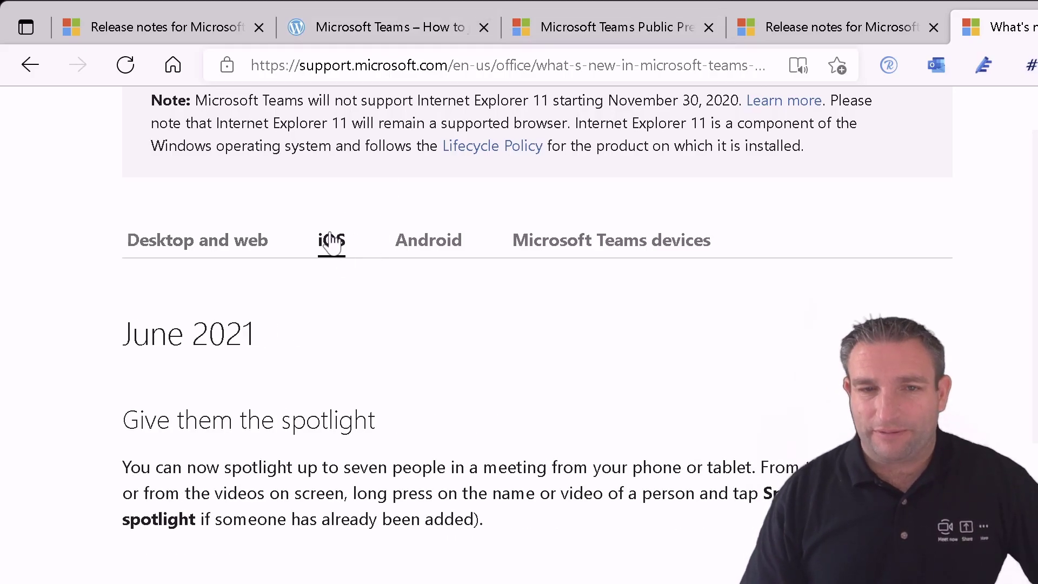
pyautogui.click(415, 255)
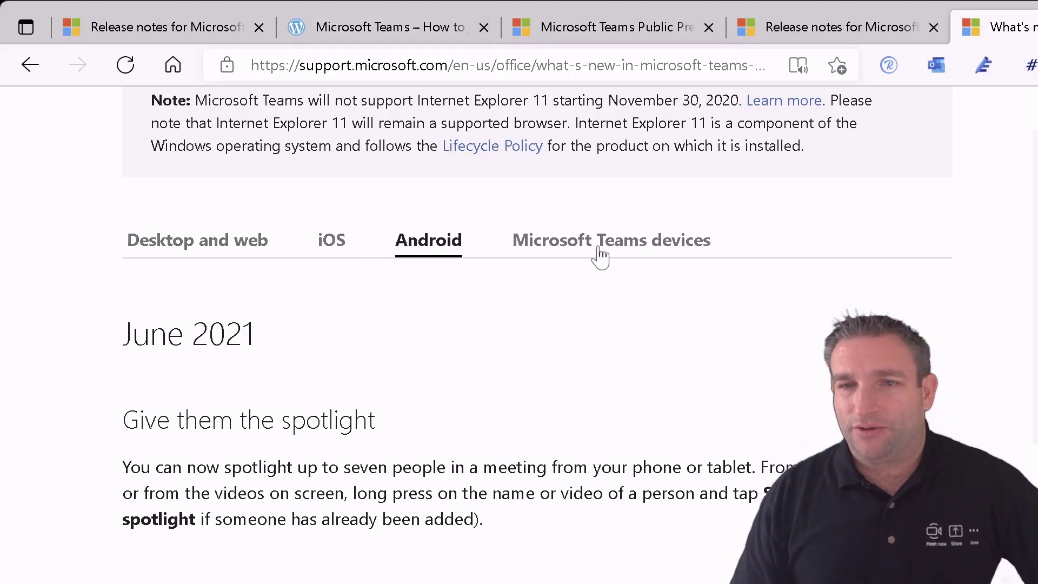
pyautogui.click(676, 251)
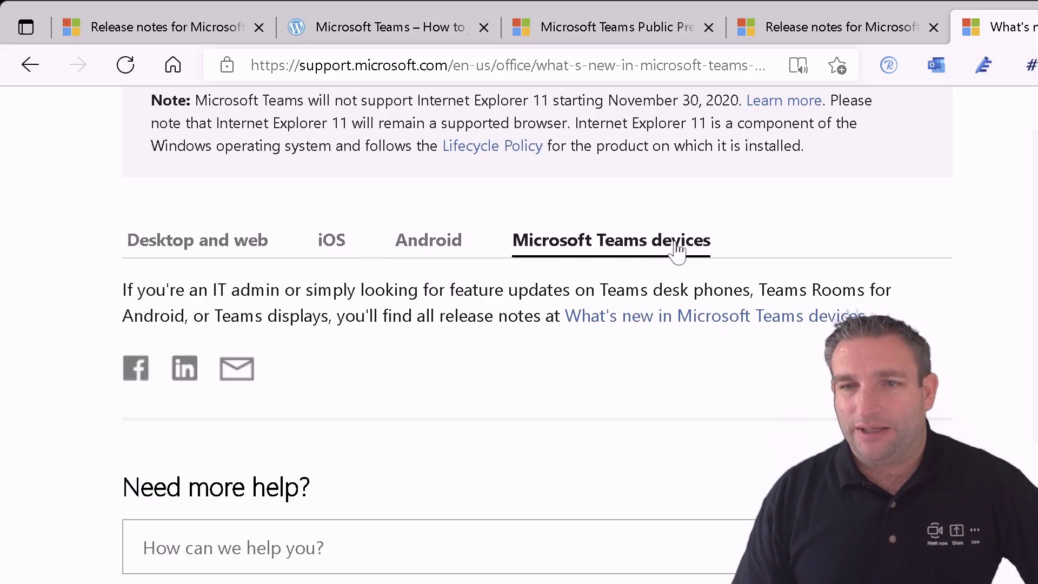
pyautogui.click(671, 319)
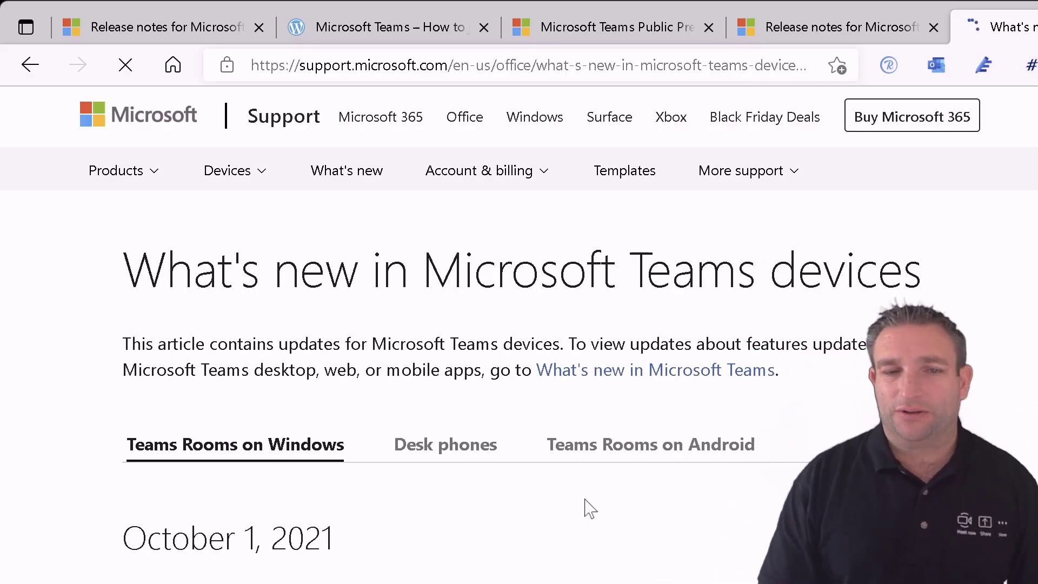
# - Review the Desk phones, Teams Rooms on Android, Teams displays and Teams panels release notes
pyautogui.scroll(-4, 587, 504)
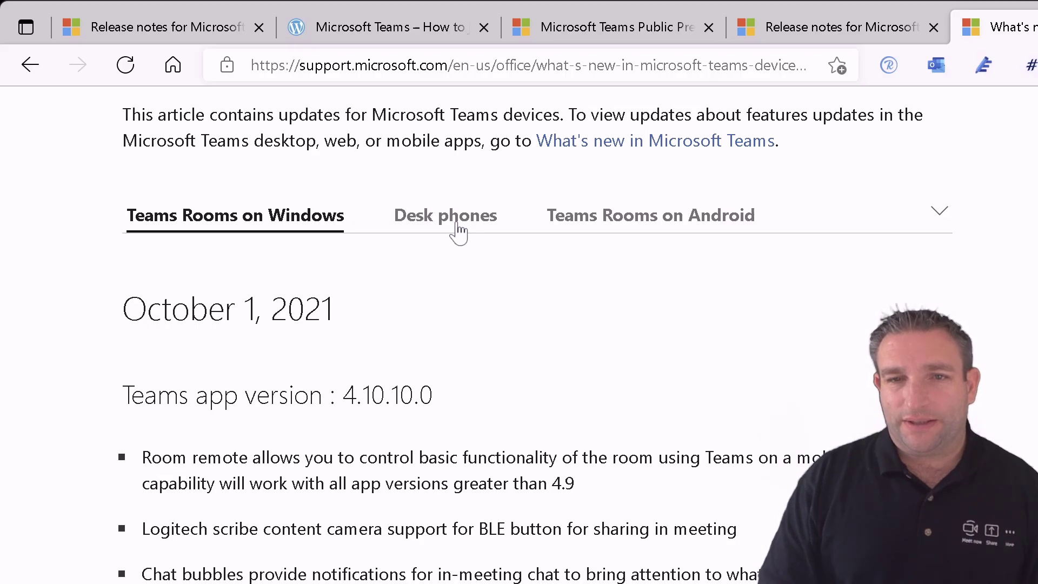
pyautogui.click(458, 233)
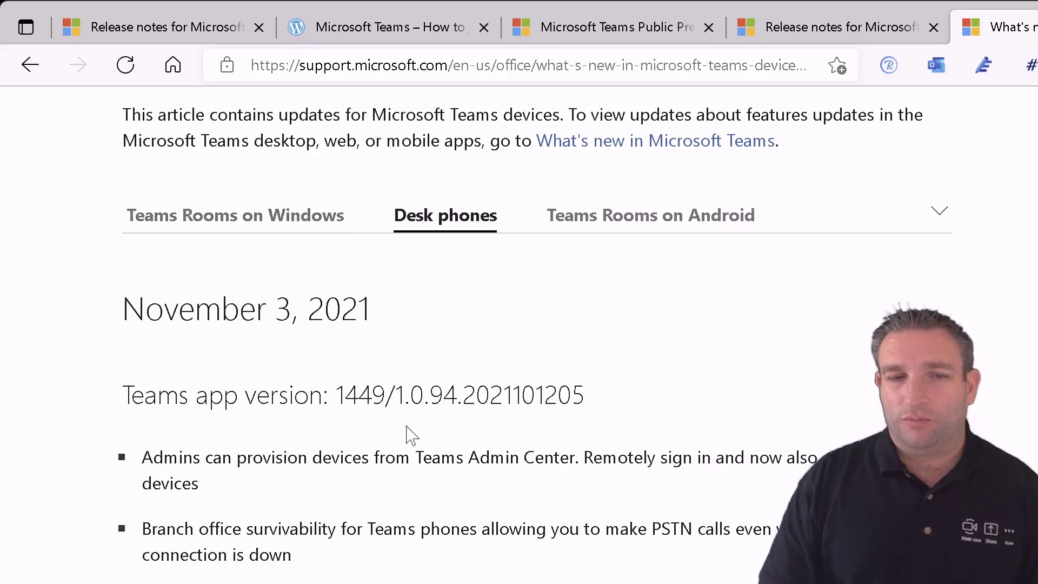
pyautogui.scroll(-3, 441, 431)
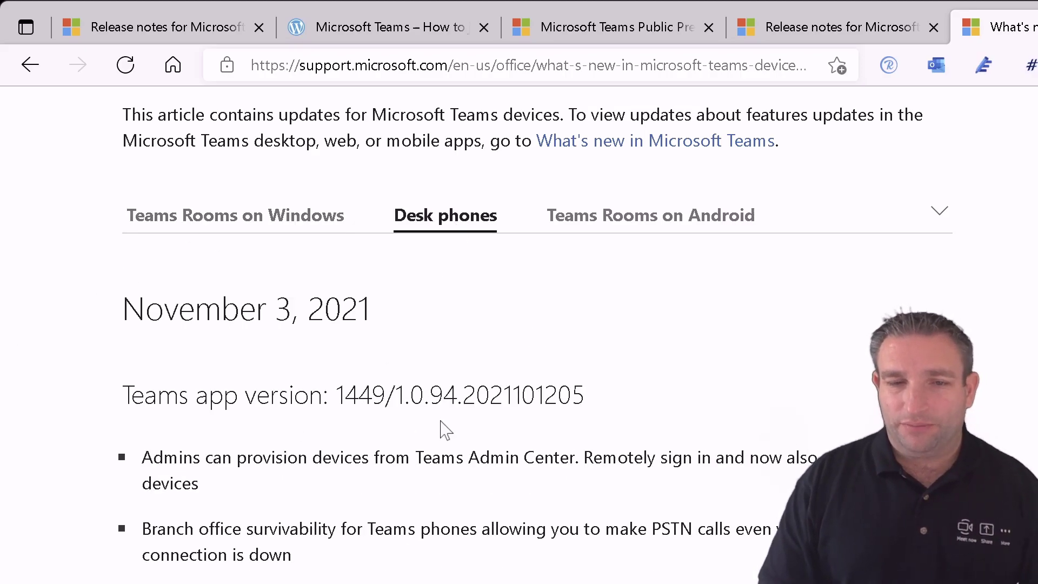
pyautogui.scroll(5, 452, 419)
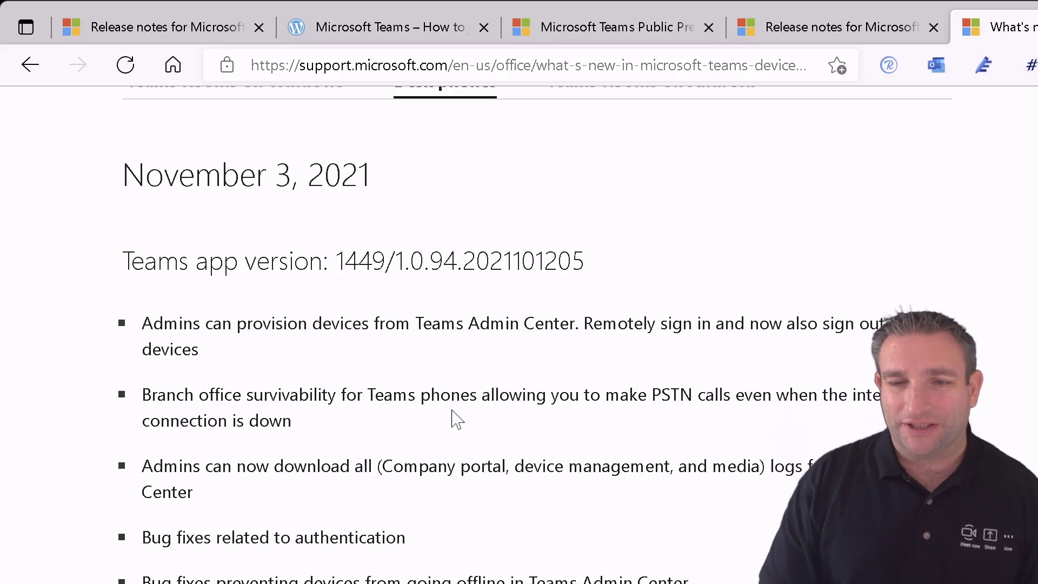
pyautogui.click(618, 285)
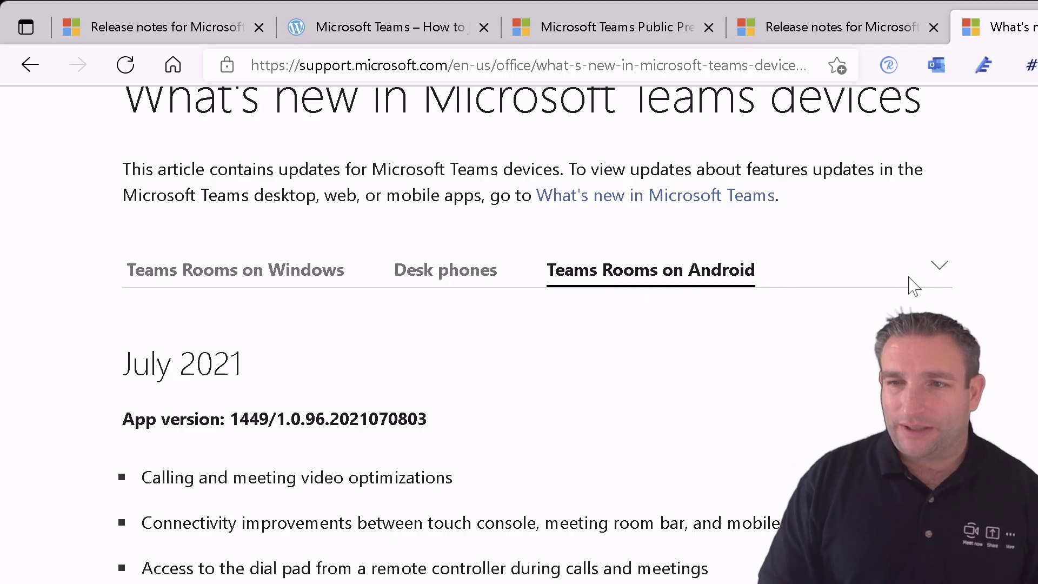
pyautogui.click(945, 276)
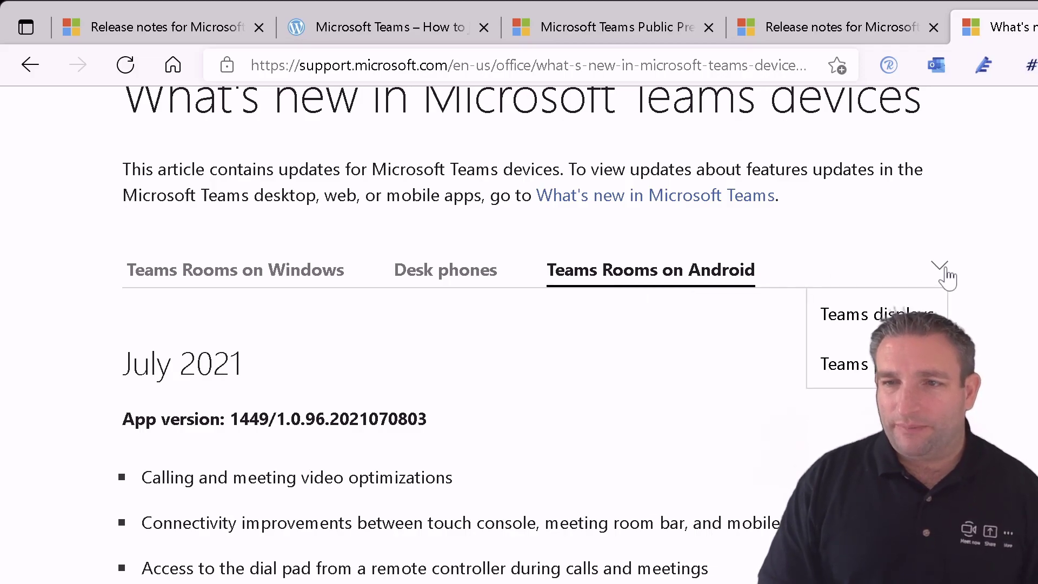
pyautogui.click(843, 326)
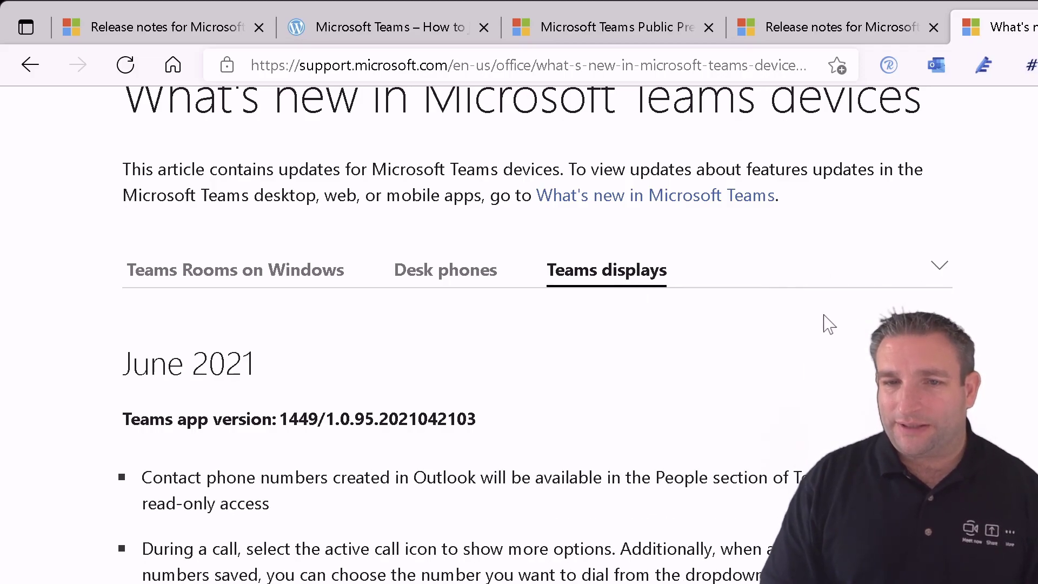
pyautogui.click(939, 271)
pyautogui.click(779, 376)
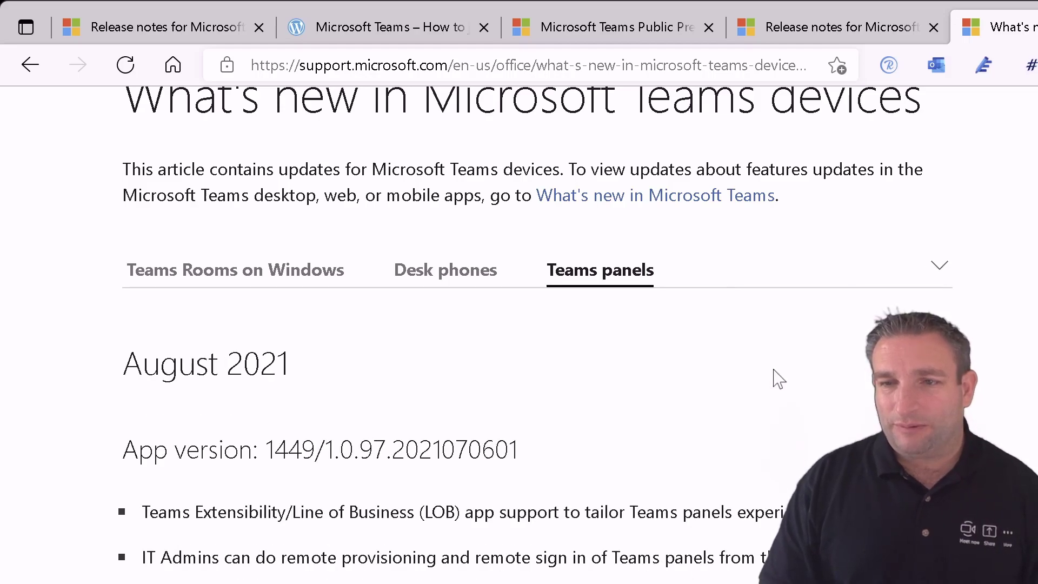
pyautogui.scroll(-2, 733, 377)
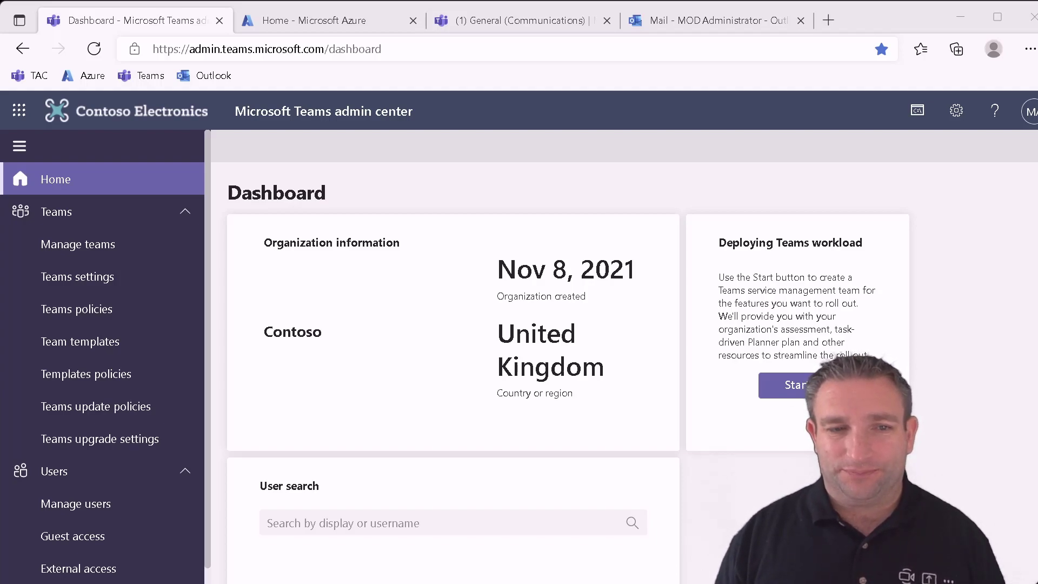
# - Open Teams update policies from the Teams section of the left navigation
pyautogui.click(78, 409)
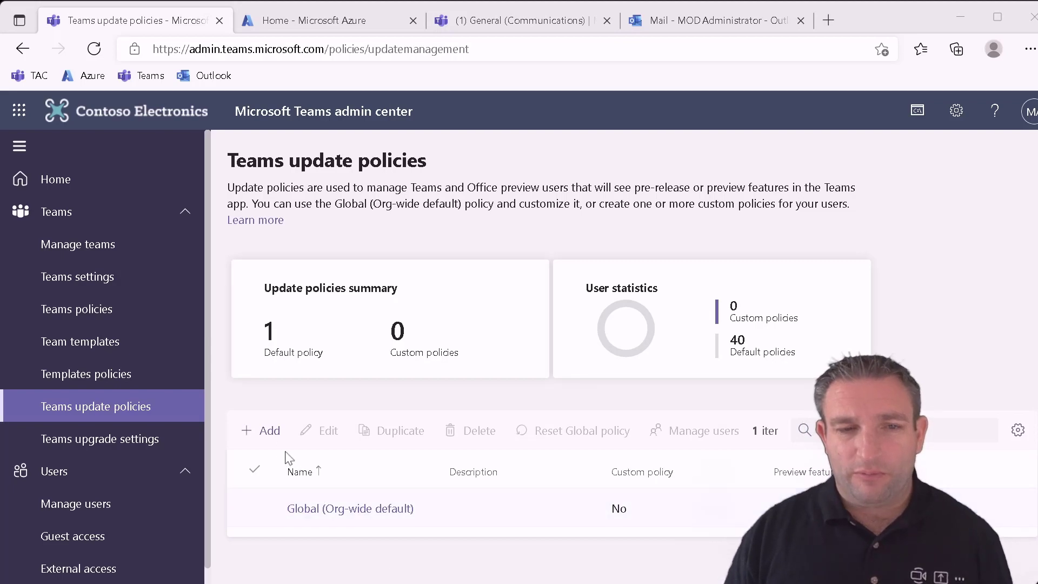
# - Add update policy 'Teams Public Preview', described 'Allow ueers to test features', with preview features Enabled
pyautogui.click(268, 430)
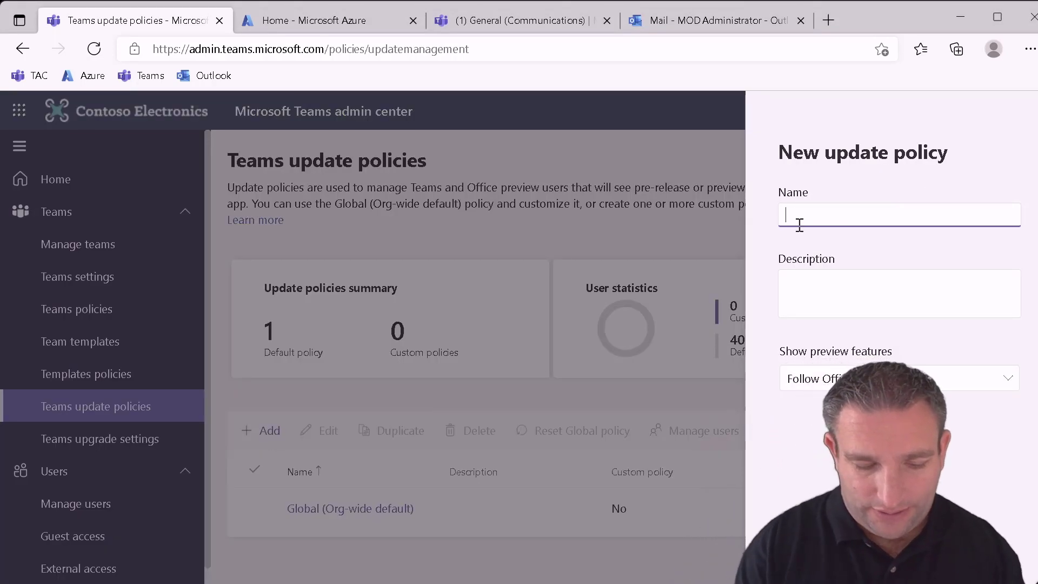
pyautogui.write('Teams Pu')
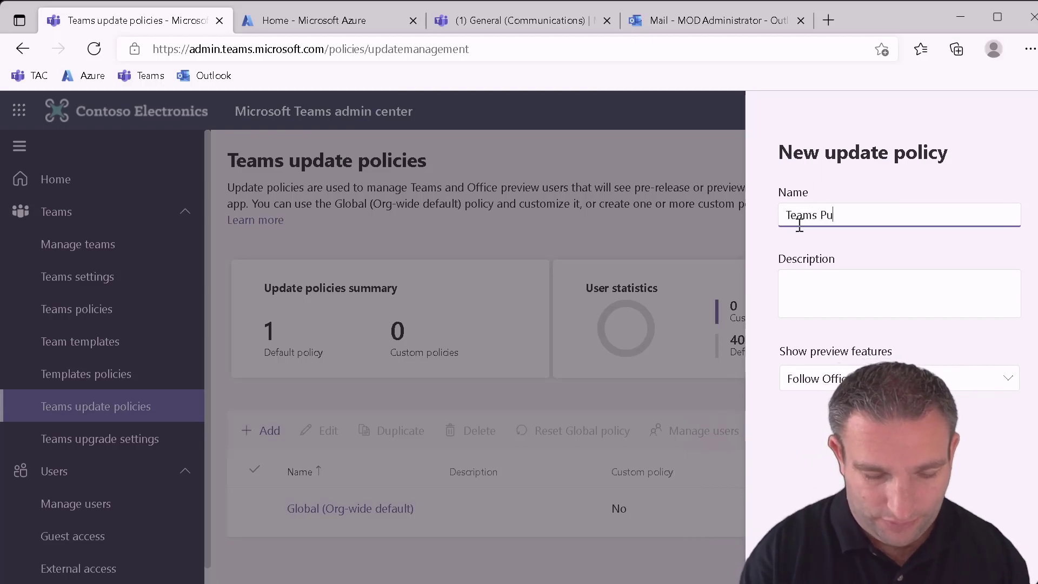
pyautogui.write('blic P')
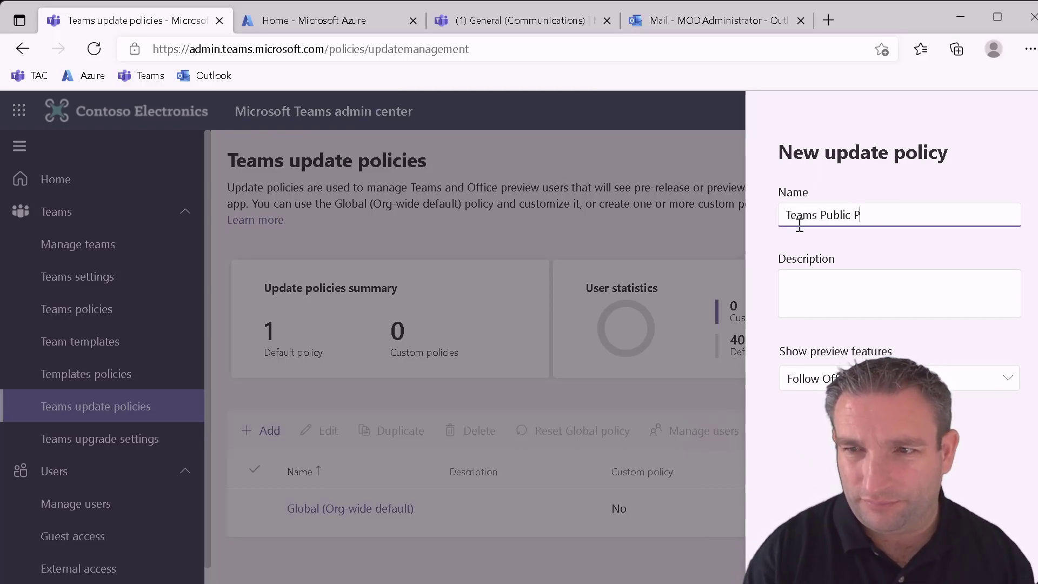
pyautogui.write('review')
pyautogui.press('Tab')
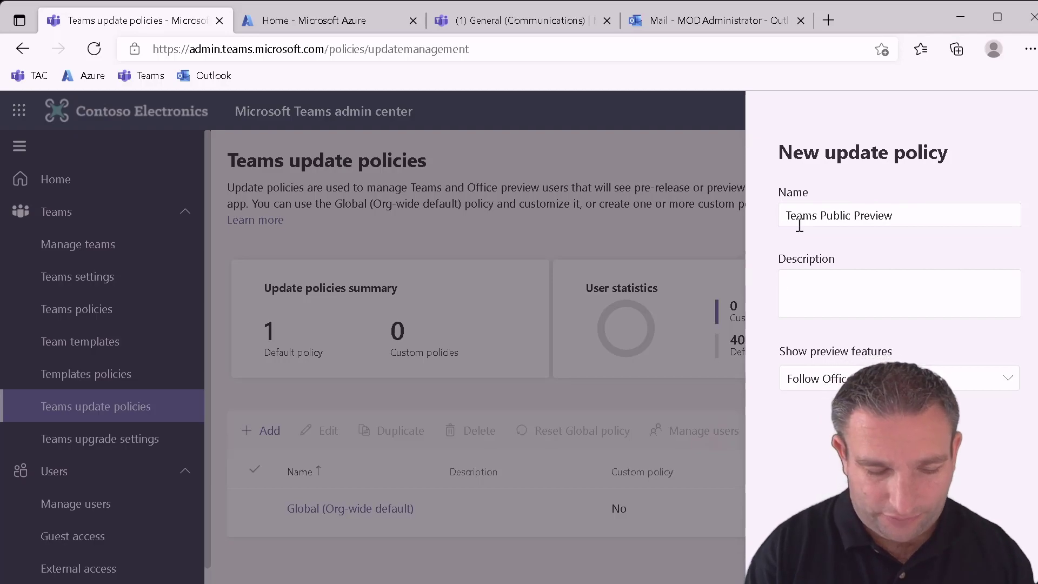
pyautogui.write('Allow ue')
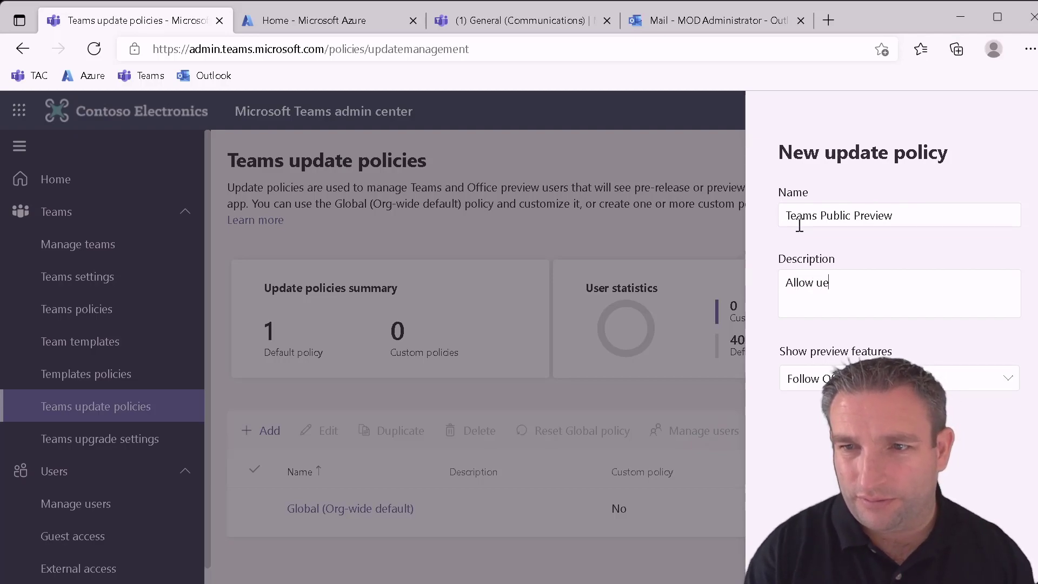
pyautogui.press('BackSpace')
pyautogui.write('sers to test f')
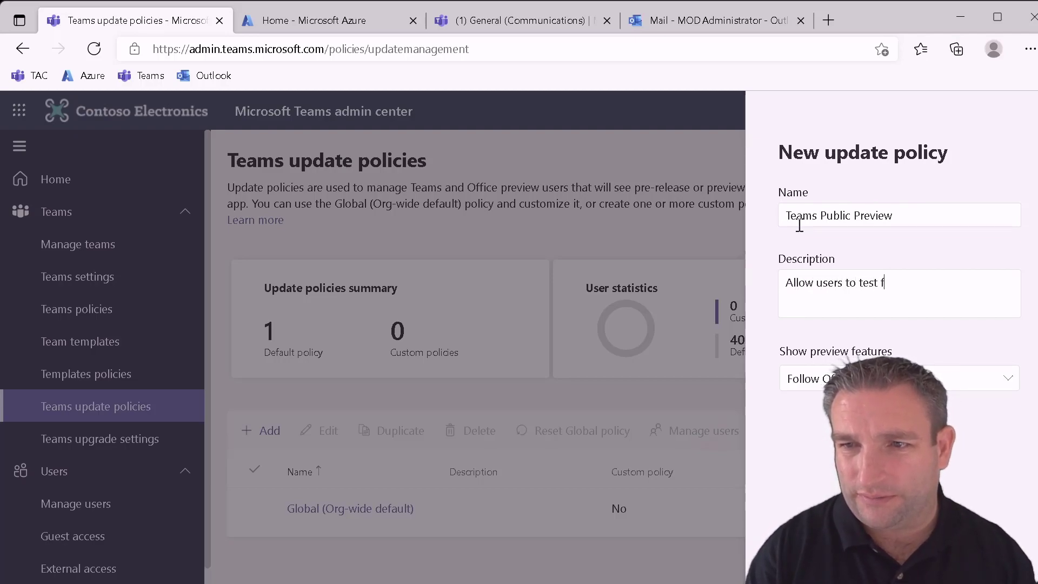
pyautogui.write('eature')
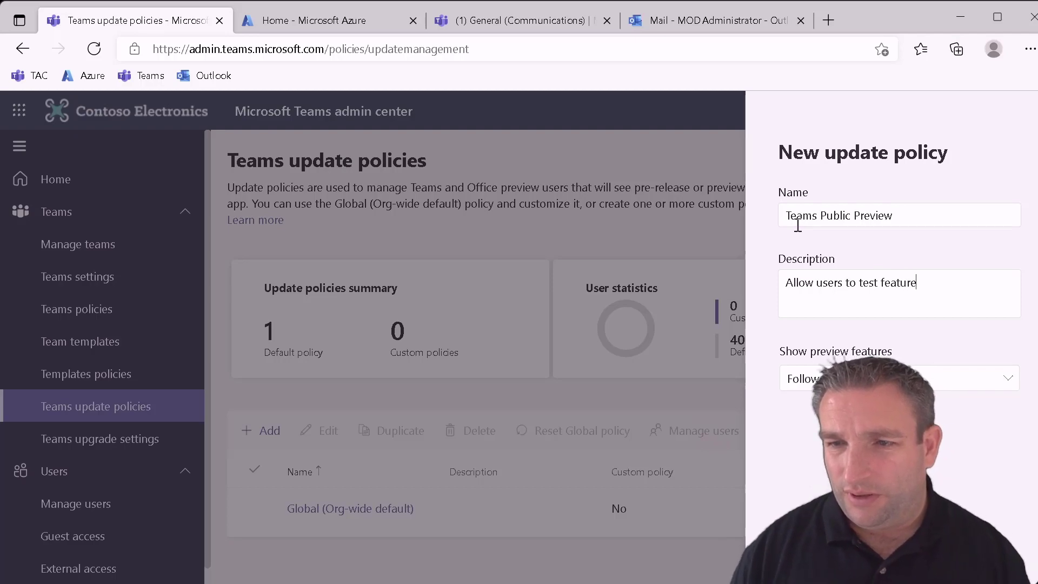
pyautogui.write('s')
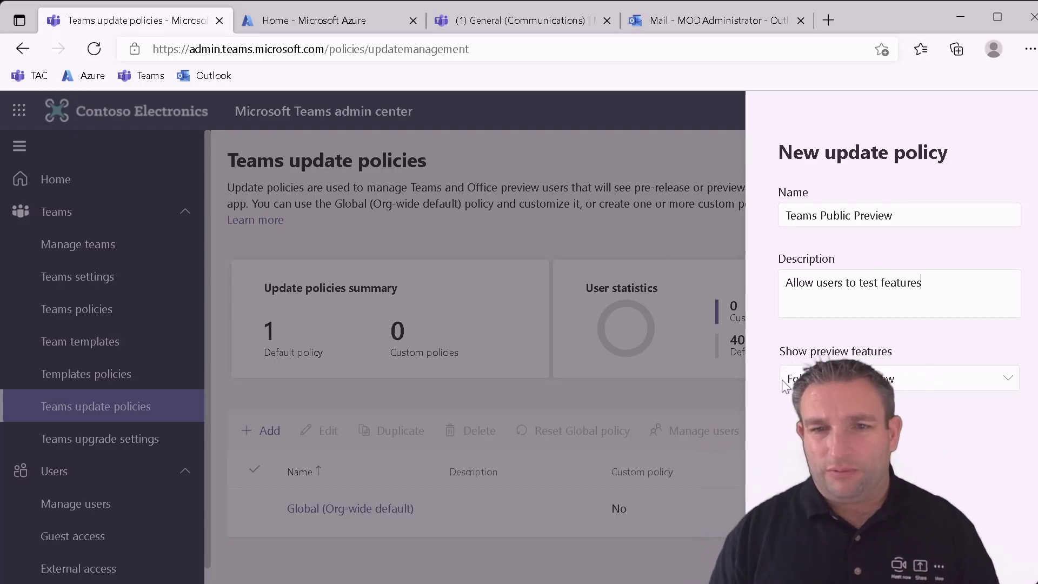
pyautogui.click(792, 381)
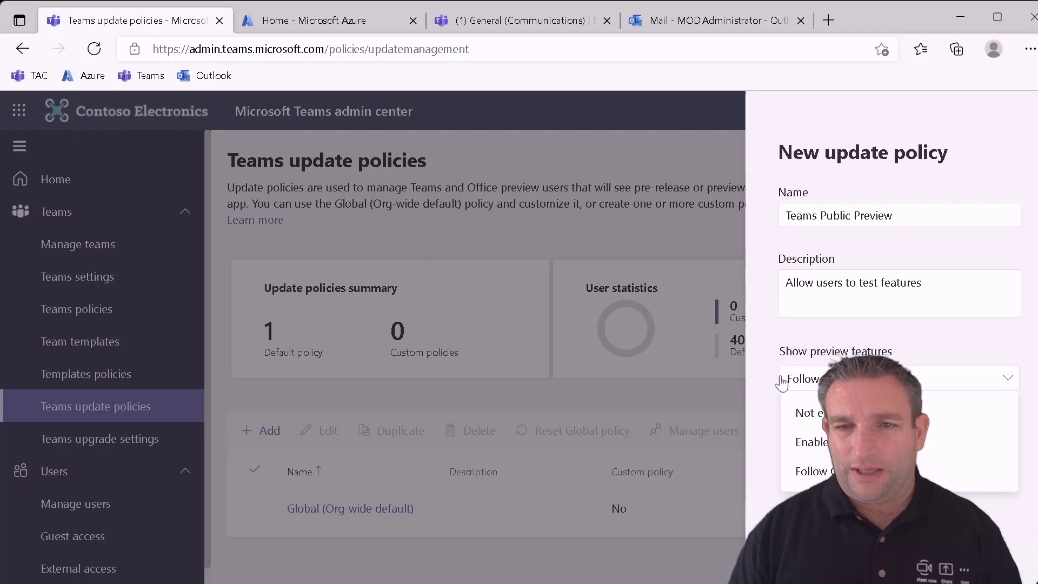
pyautogui.click(790, 439)
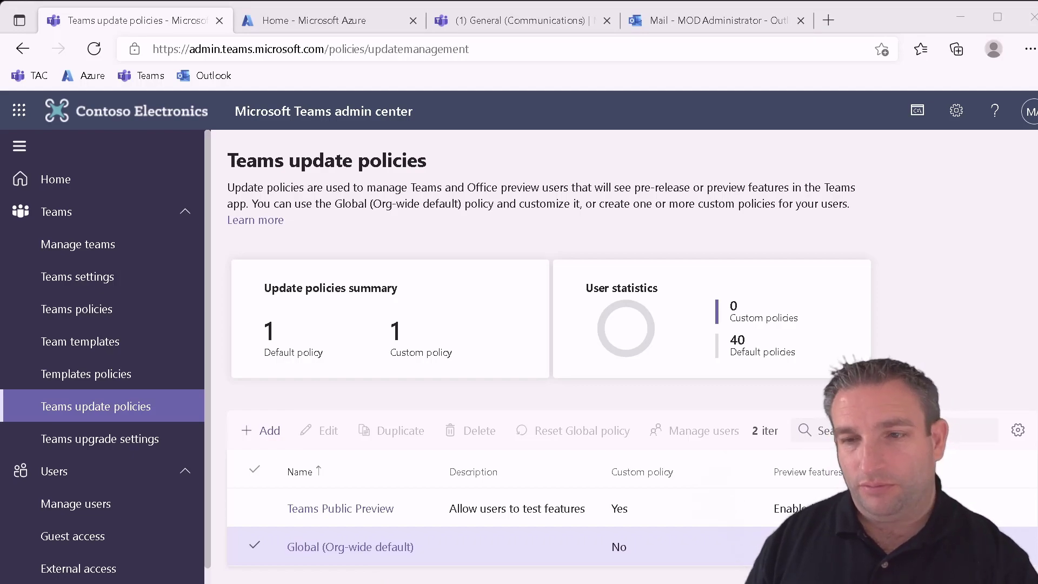
pyautogui.click(253, 545)
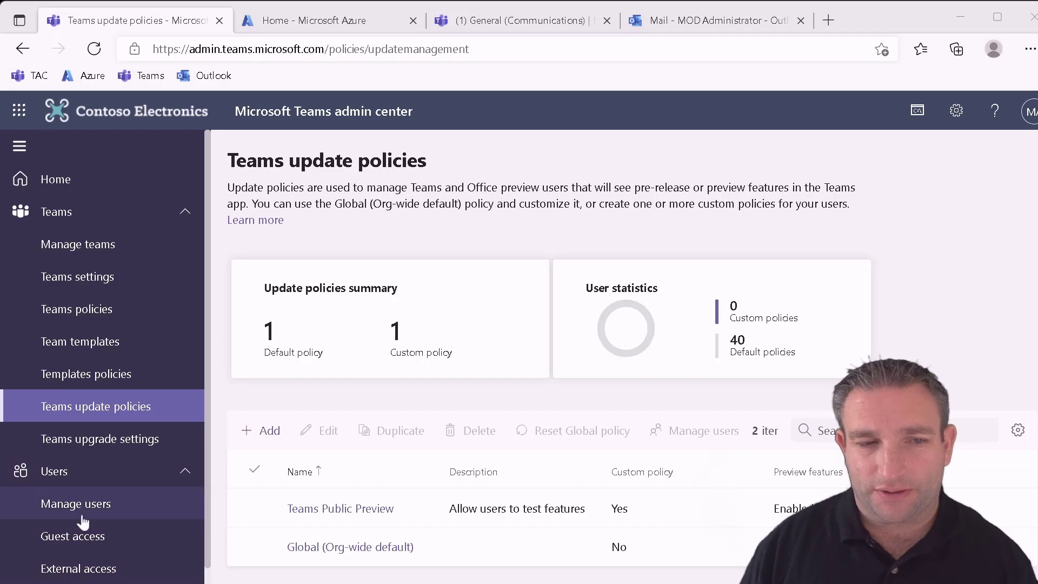
pyautogui.click(89, 518)
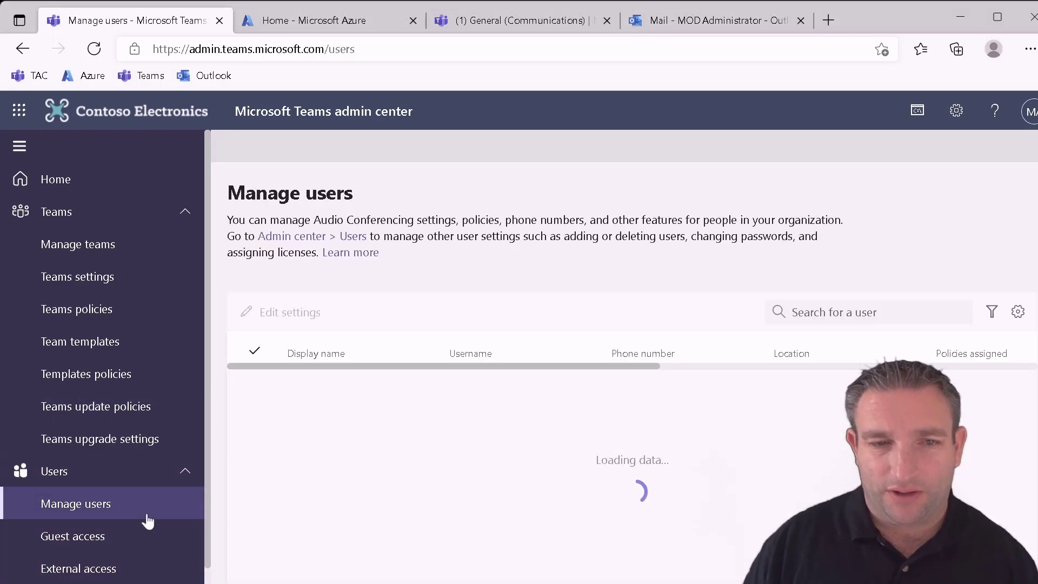
pyautogui.click(327, 403)
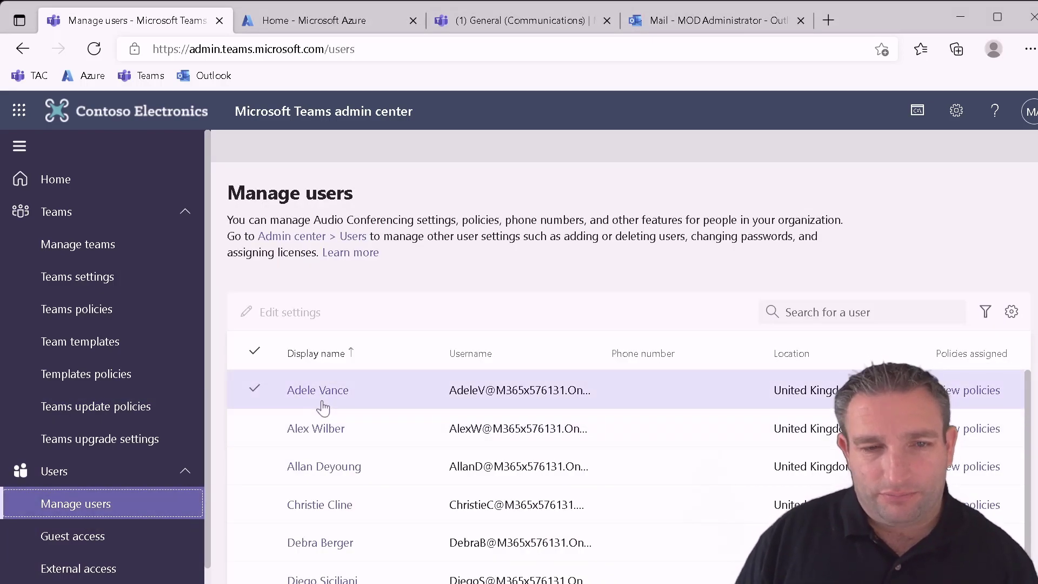
pyautogui.click(324, 432)
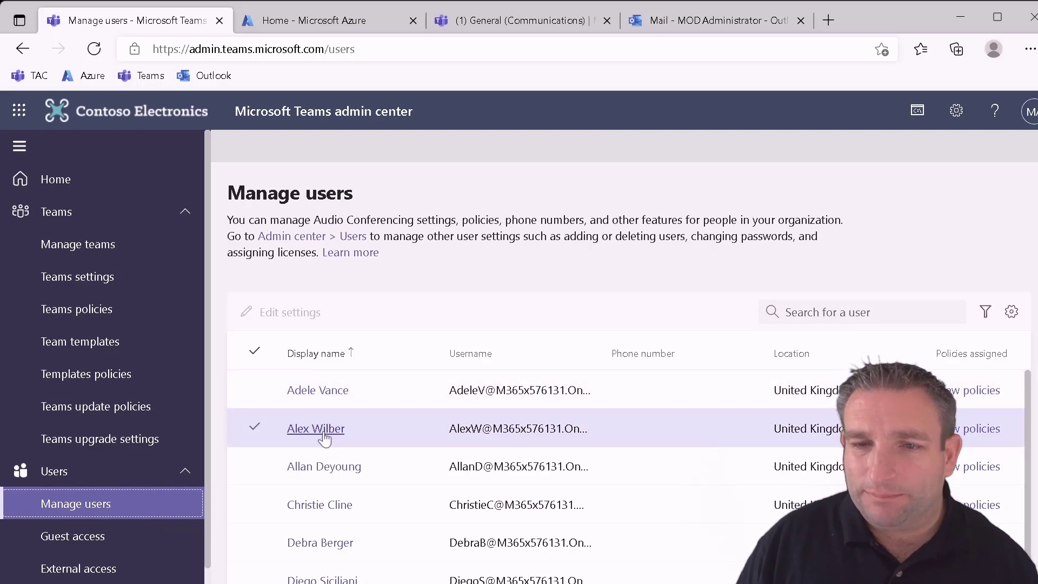
pyautogui.click(323, 431)
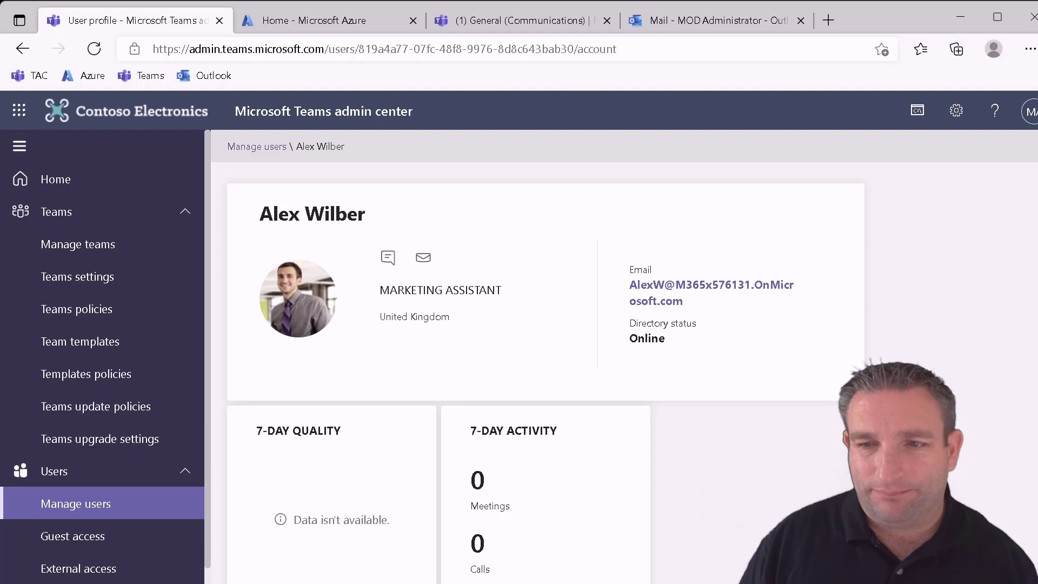
pyautogui.scroll(-5, 542, 519)
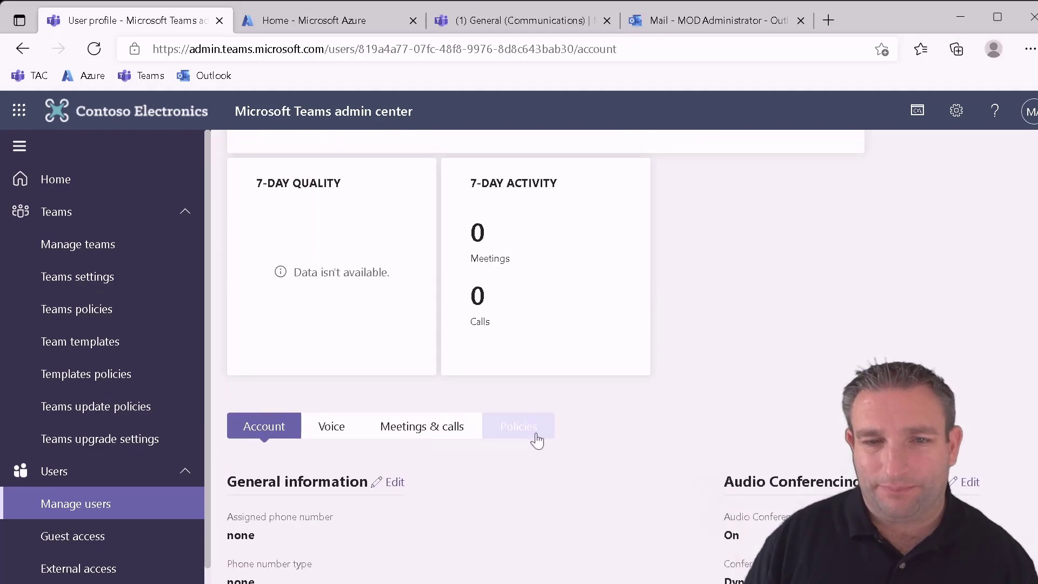
pyautogui.click(537, 440)
pyautogui.scroll(-2, 508, 438)
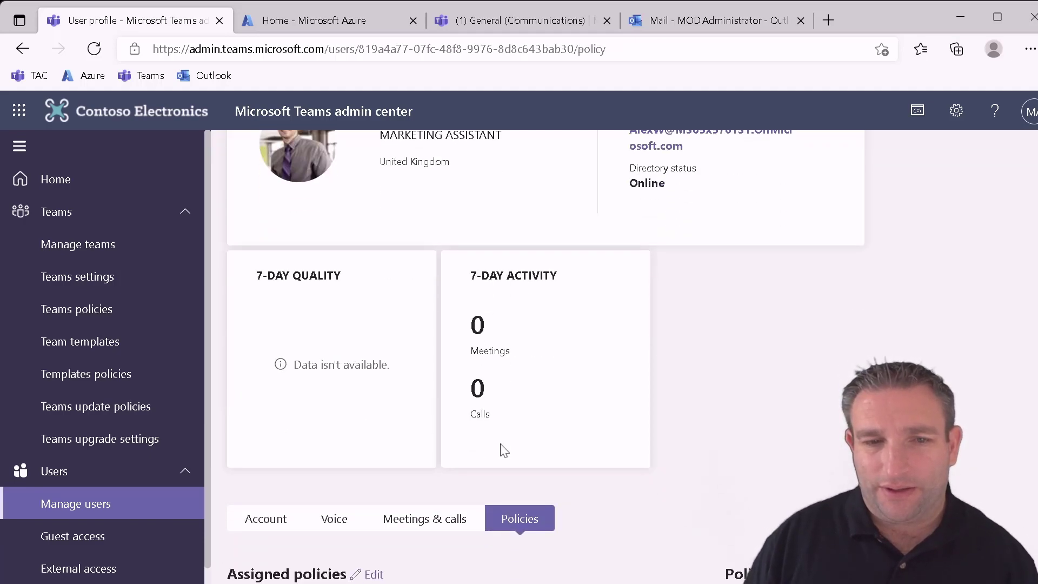
pyautogui.scroll(-1, 502, 445)
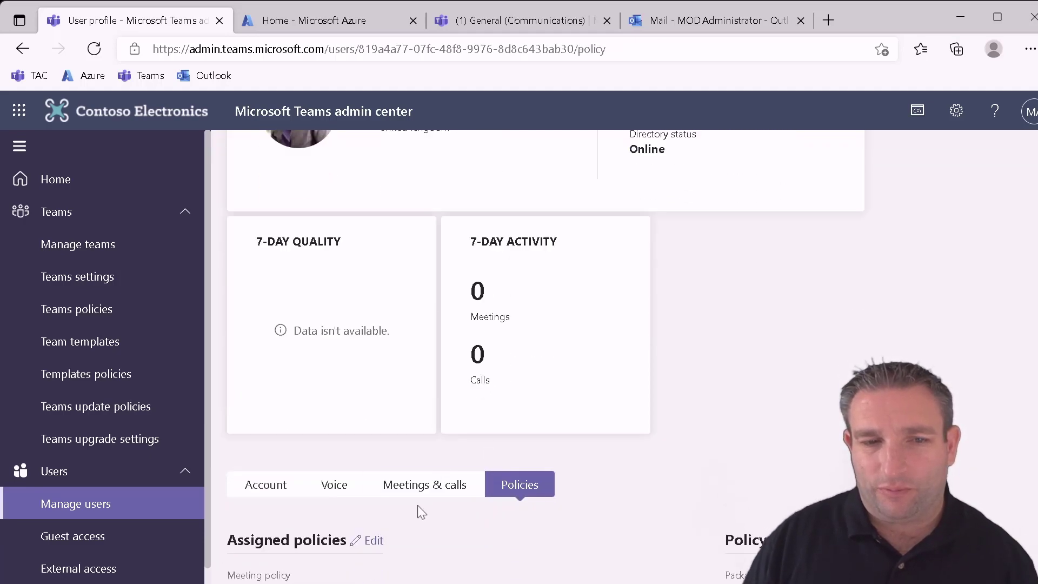
pyautogui.click(378, 543)
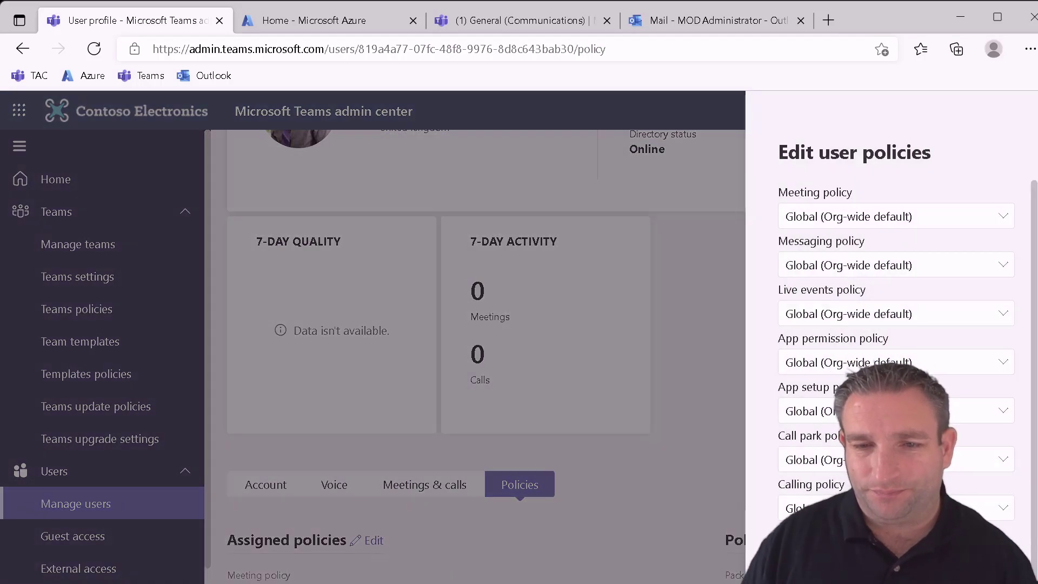
pyautogui.scroll(-2, 895, 351)
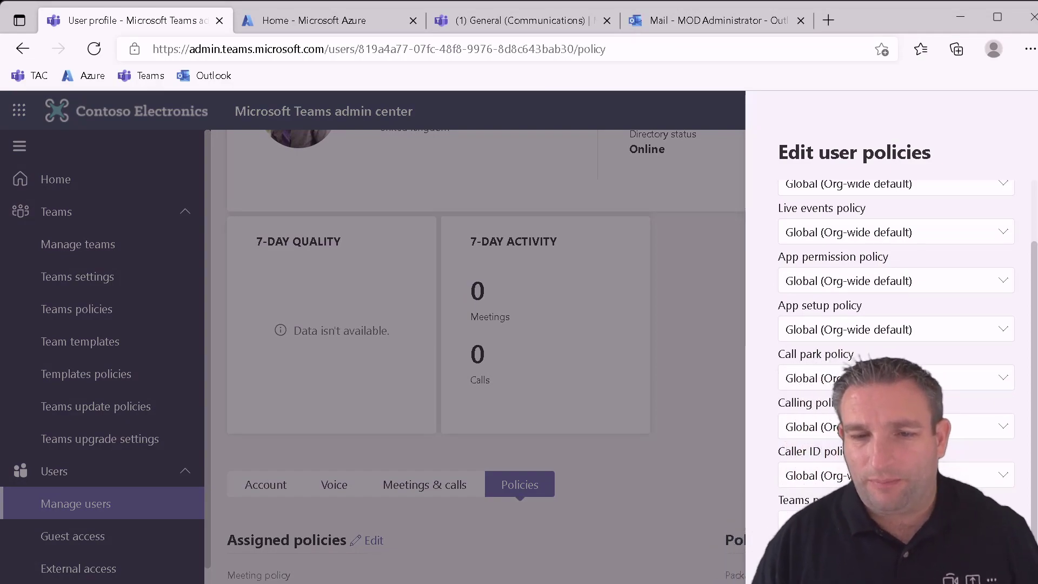
pyautogui.scroll(-2, 896, 336)
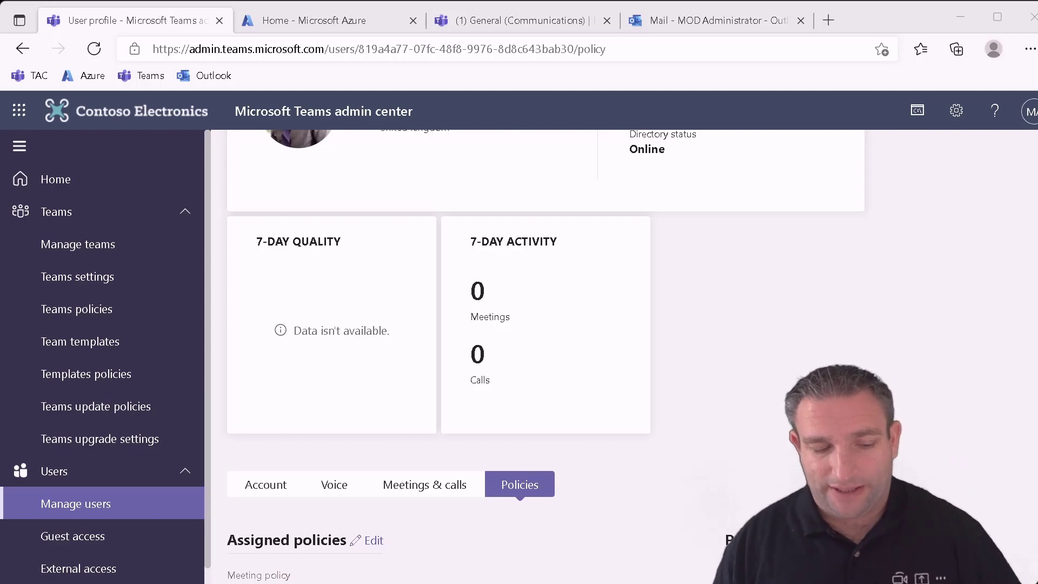
# - Search the user list for 'adam' and open the Conf Room Adams profile
pyautogui.click(34, 503)
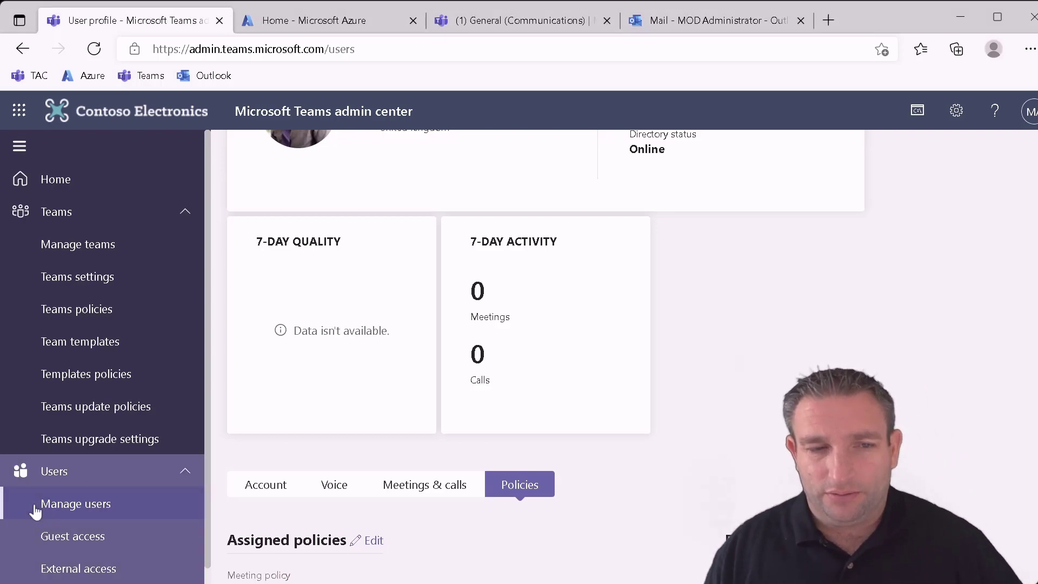
pyautogui.click(378, 504)
pyautogui.click(780, 374)
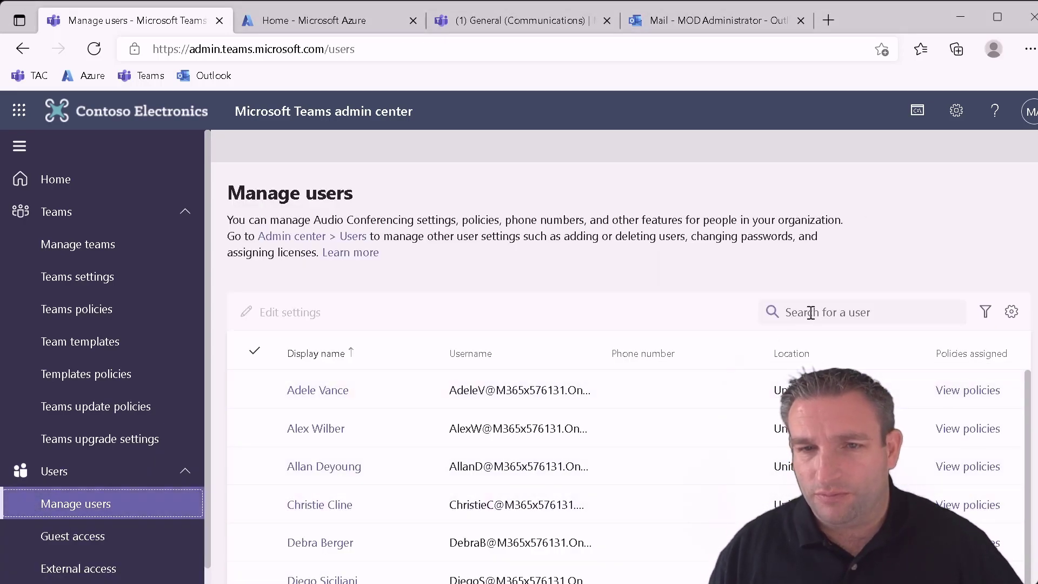
pyautogui.click(810, 312)
pyautogui.write('ada')
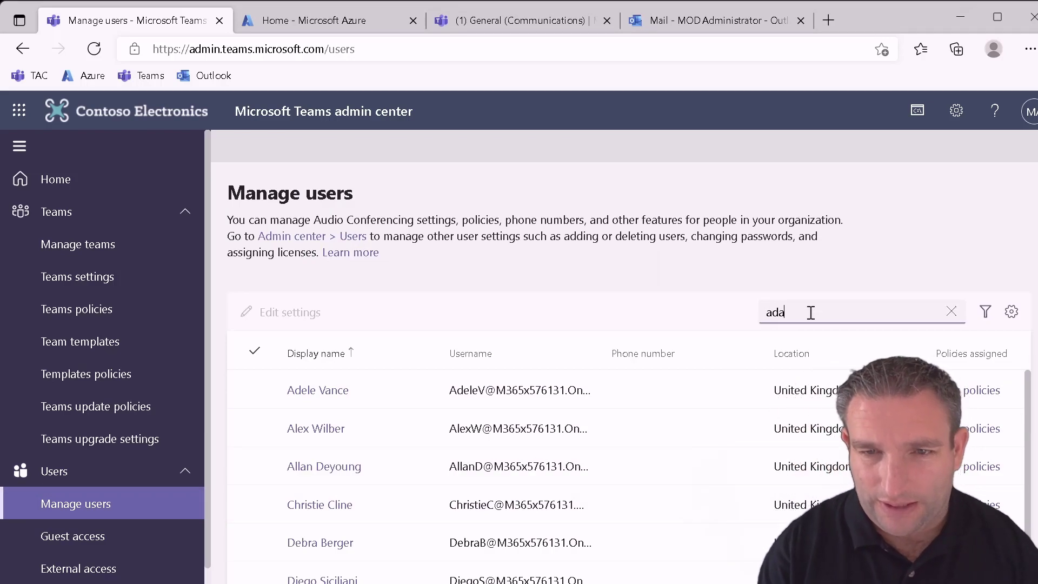
pyautogui.write('m')
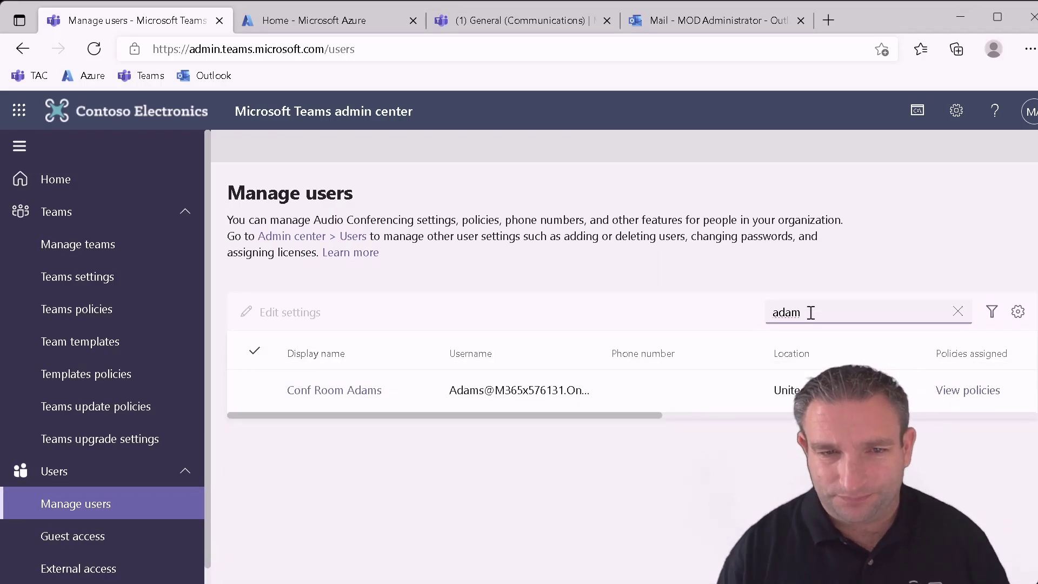
pyautogui.click(314, 392)
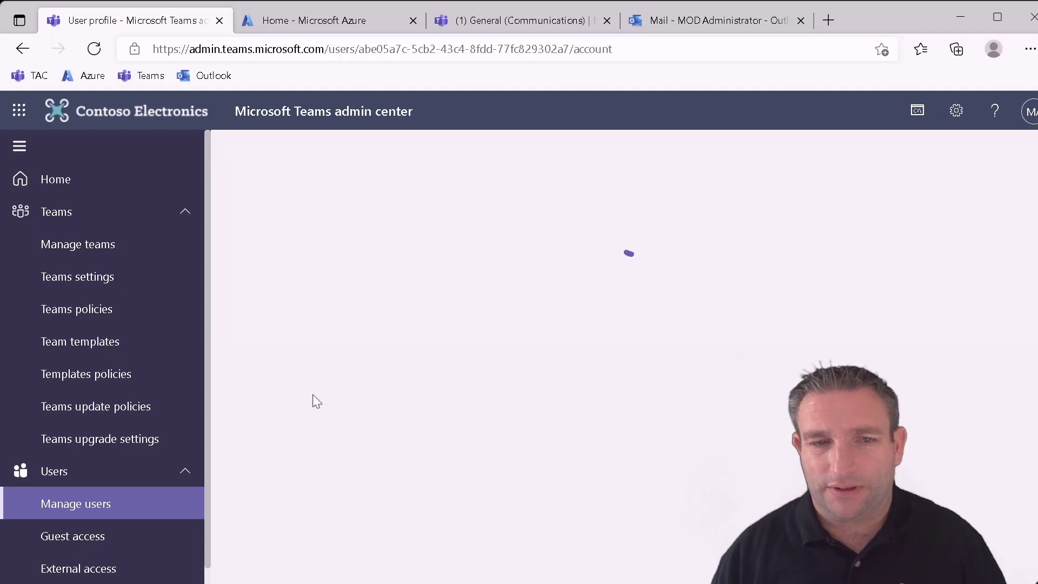
# - Assign Conf Room Adams the new Teams Public Preview update policy and return to Manage users
pyautogui.scroll(-3, 597, 535)
pyautogui.click(520, 558)
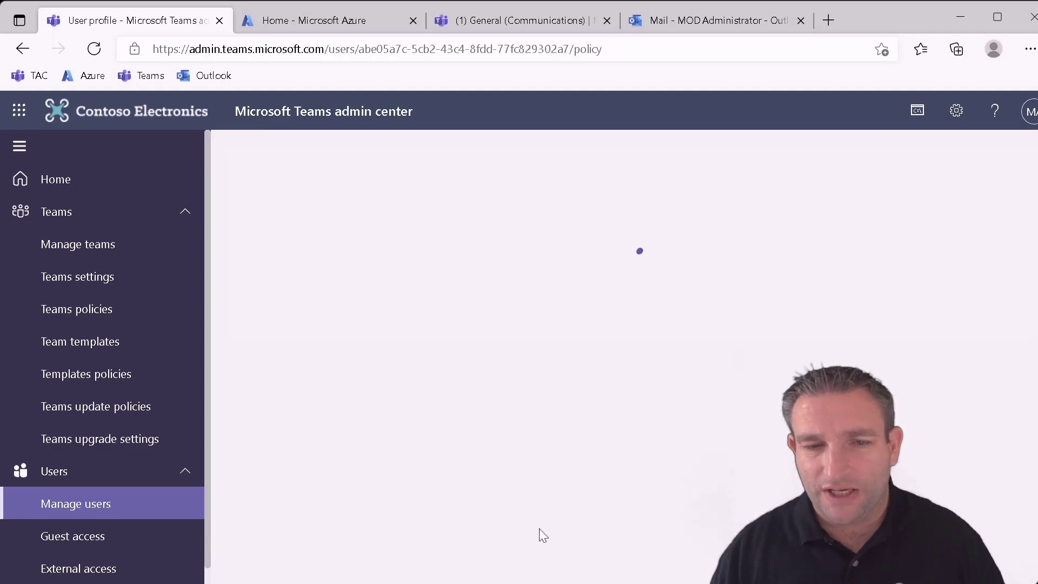
pyautogui.scroll(-8, 529, 501)
pyautogui.scroll(2, 526, 500)
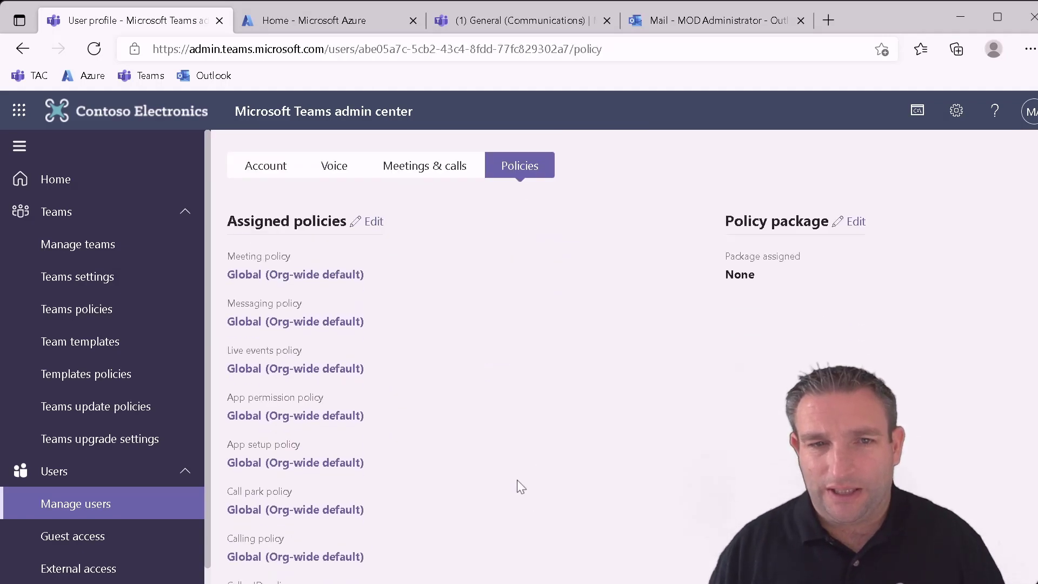
pyautogui.click(372, 285)
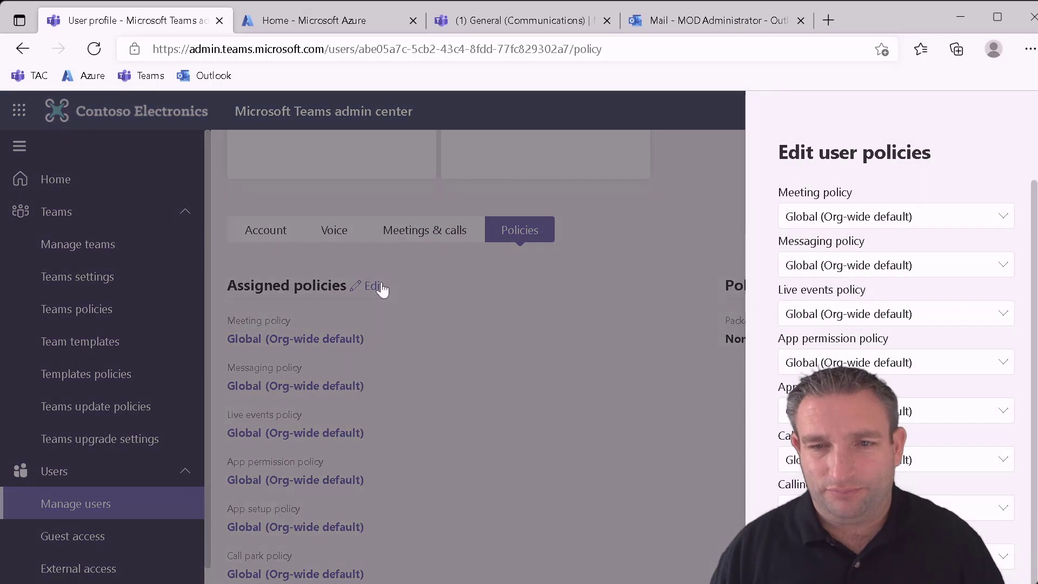
pyautogui.scroll(-3, 896, 335)
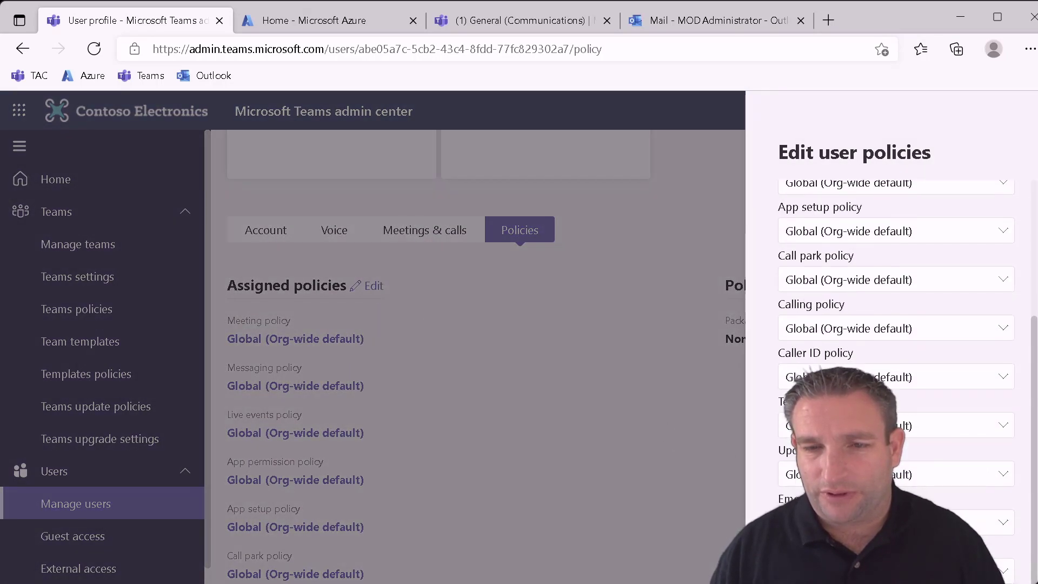
pyautogui.press('Return')
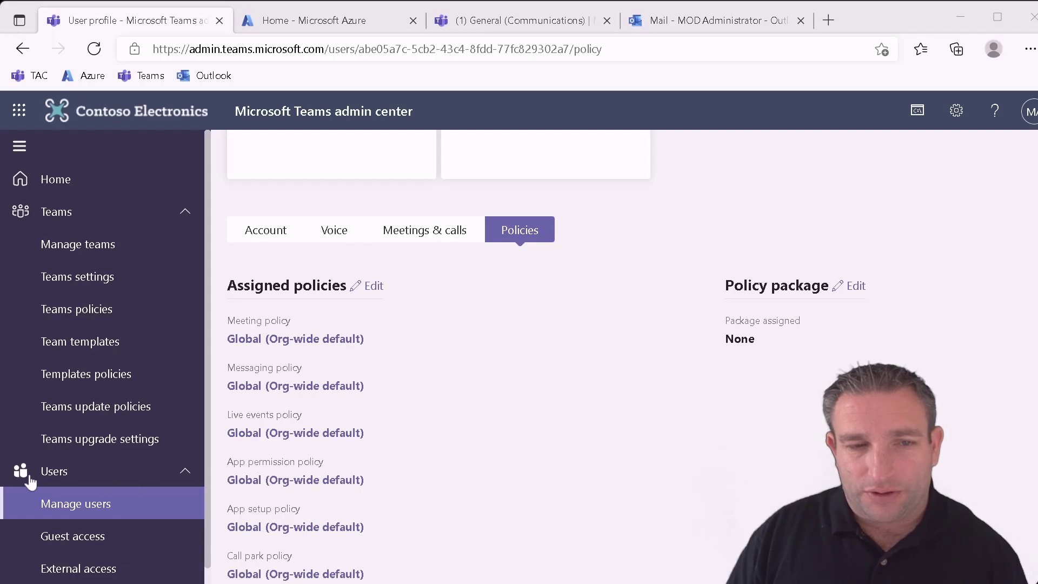
pyautogui.click(56, 502)
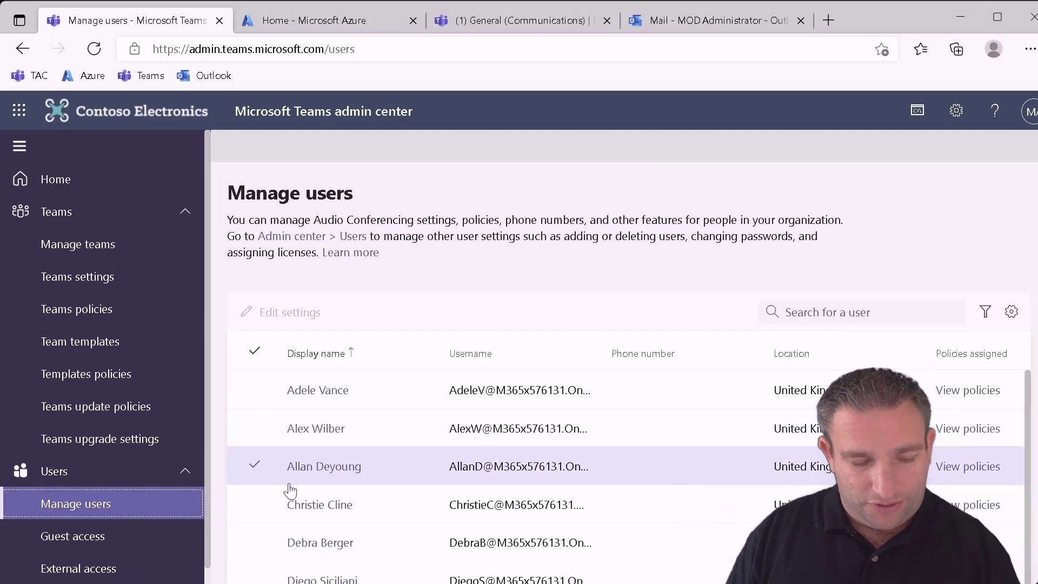
# - Select four users, open and cancel their bulk policy settings, then switch to the Azure portal home page
pyautogui.click(329, 529)
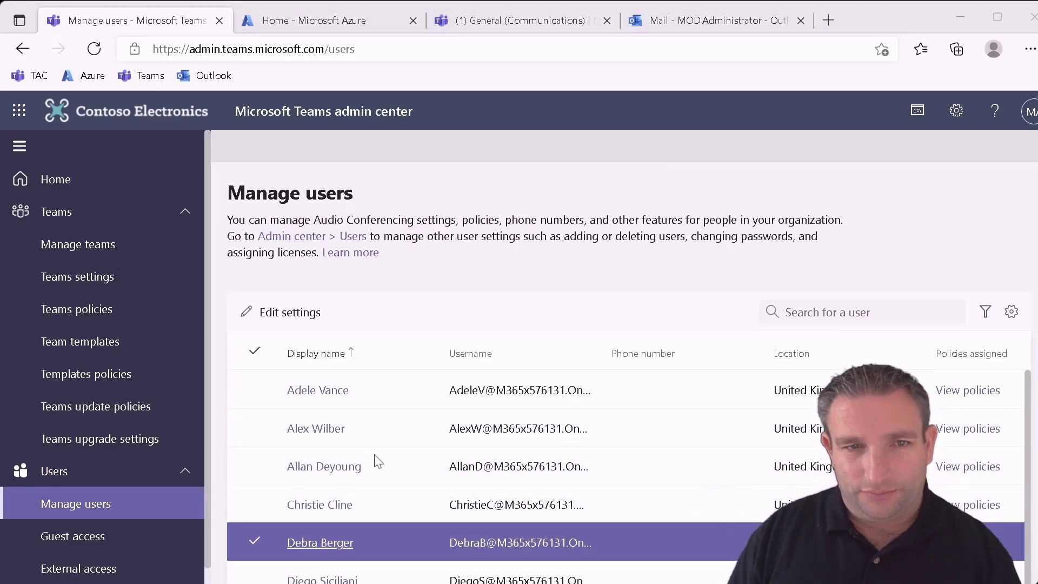
pyautogui.keyDown('shift'); pyautogui.click(254, 465); pyautogui.keyUp('shift')
pyautogui.click(255, 427)
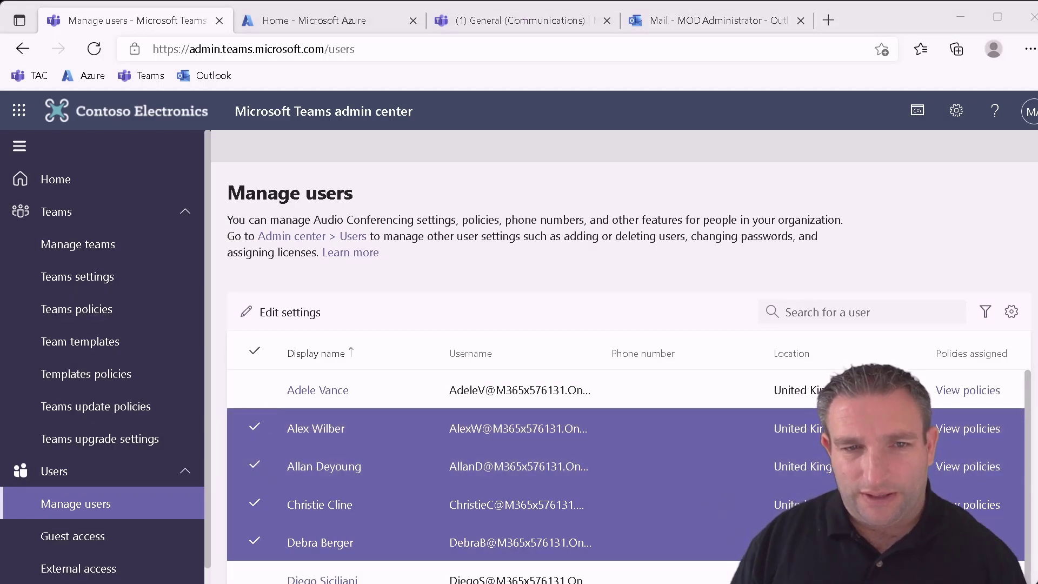
pyautogui.click(297, 310)
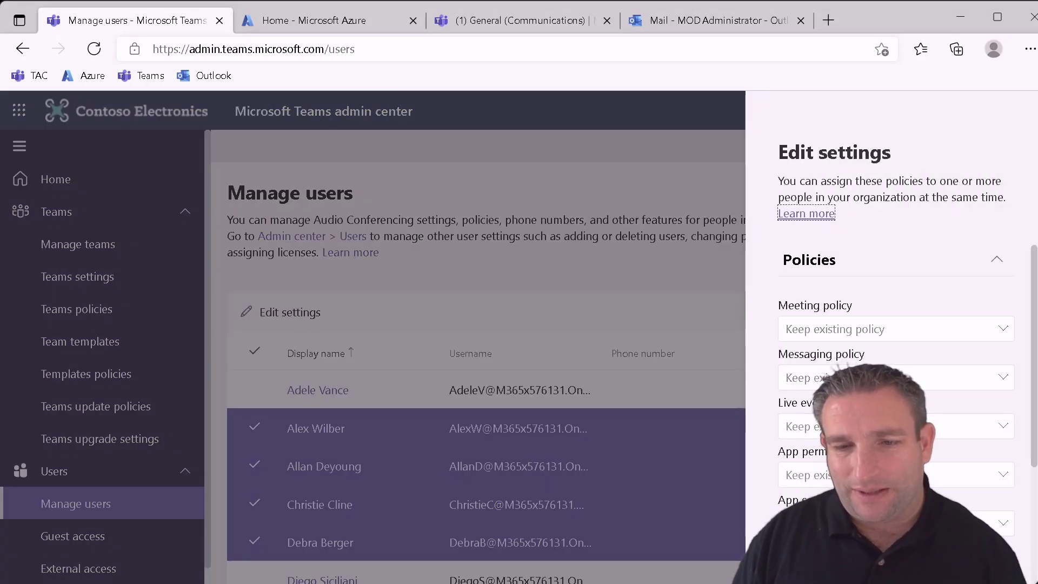
pyautogui.press('Escape')
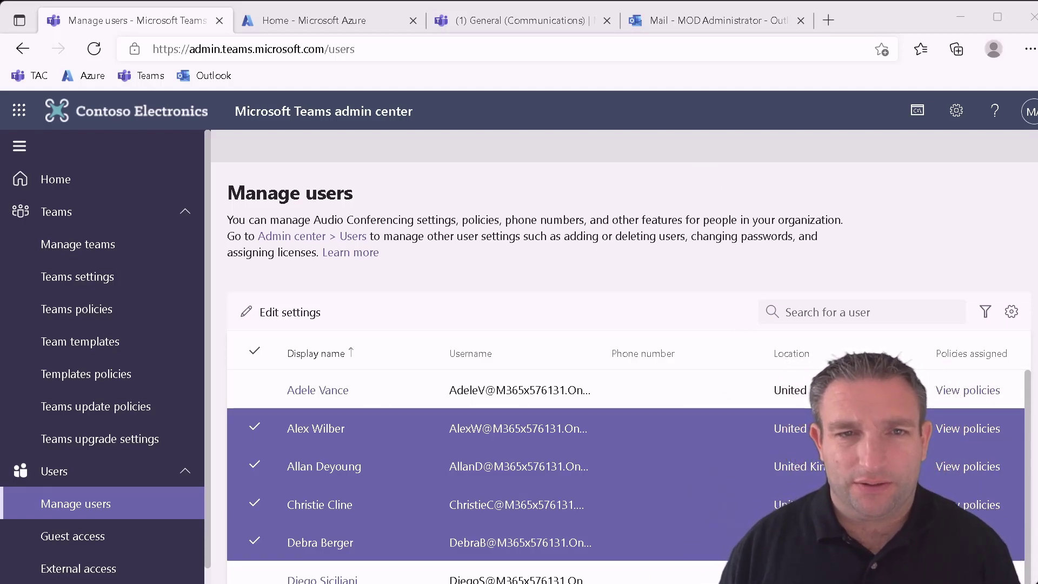
pyautogui.click(321, 21)
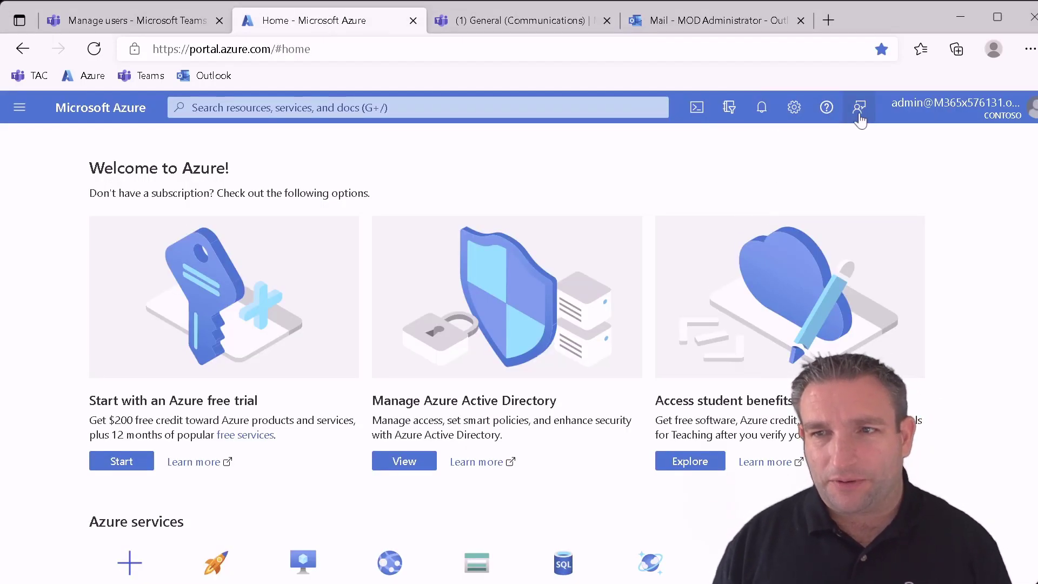
# - Leave the Azure portal for the Teams web tab showing the Communications team's General channel
pyautogui.click(694, 116)
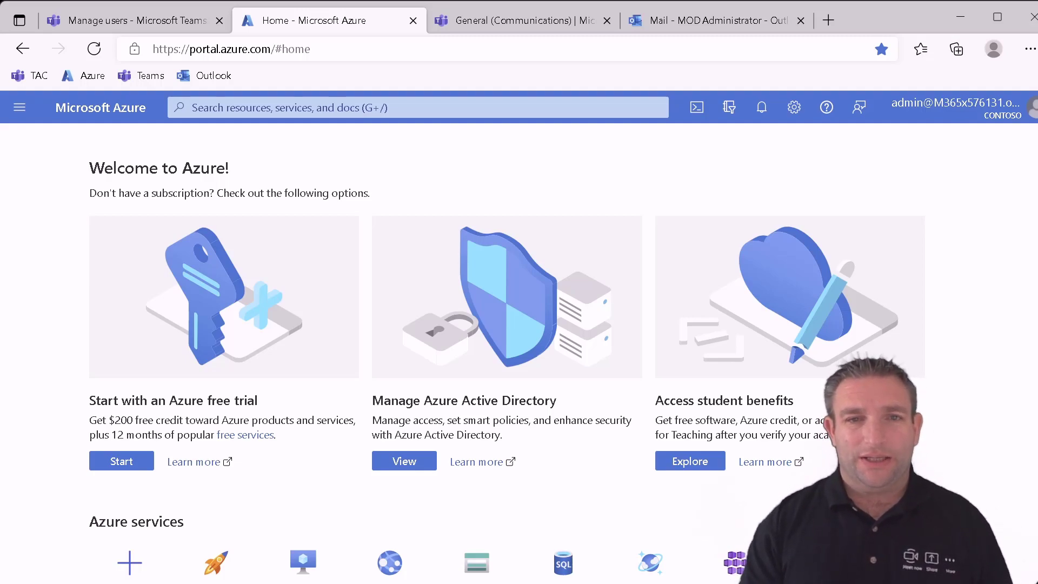
pyautogui.click(510, 26)
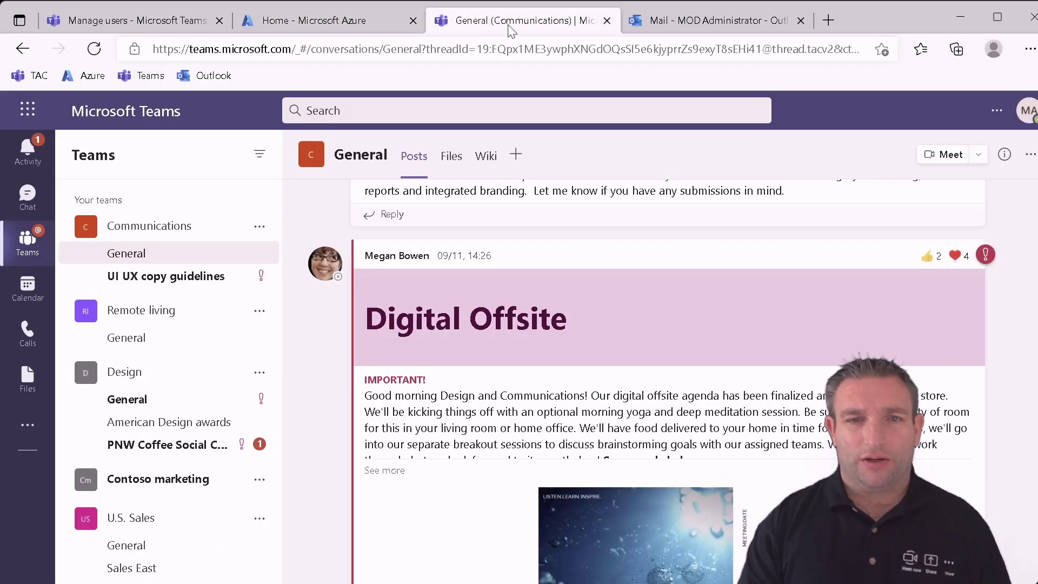
# - Bring up an InPrivate Teams window signed in as the test user on Remote living's General channel
pyautogui.click(1030, 120)
pyautogui.click(997, 111)
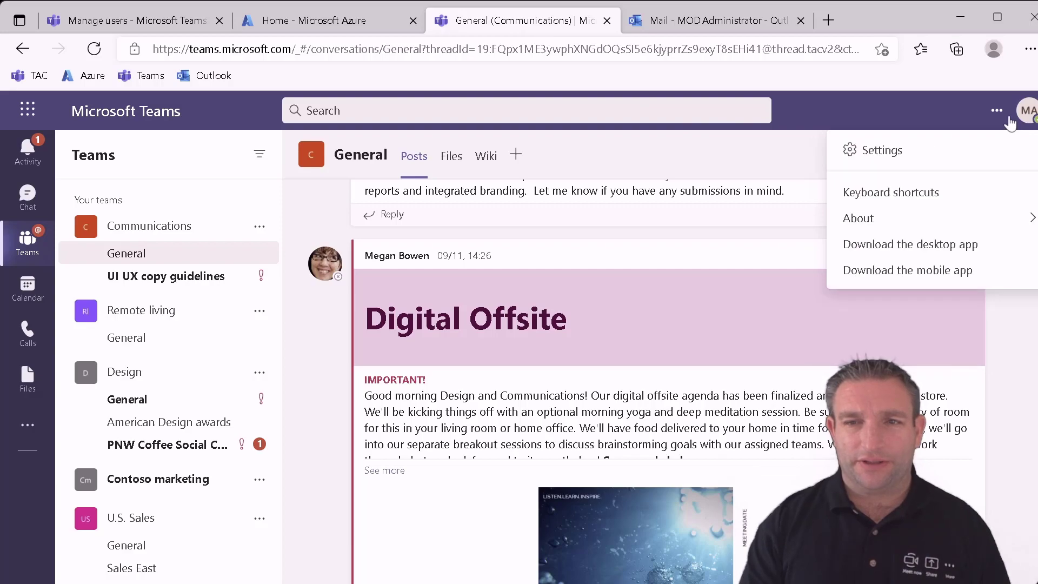
pyautogui.moveTo(910, 222)
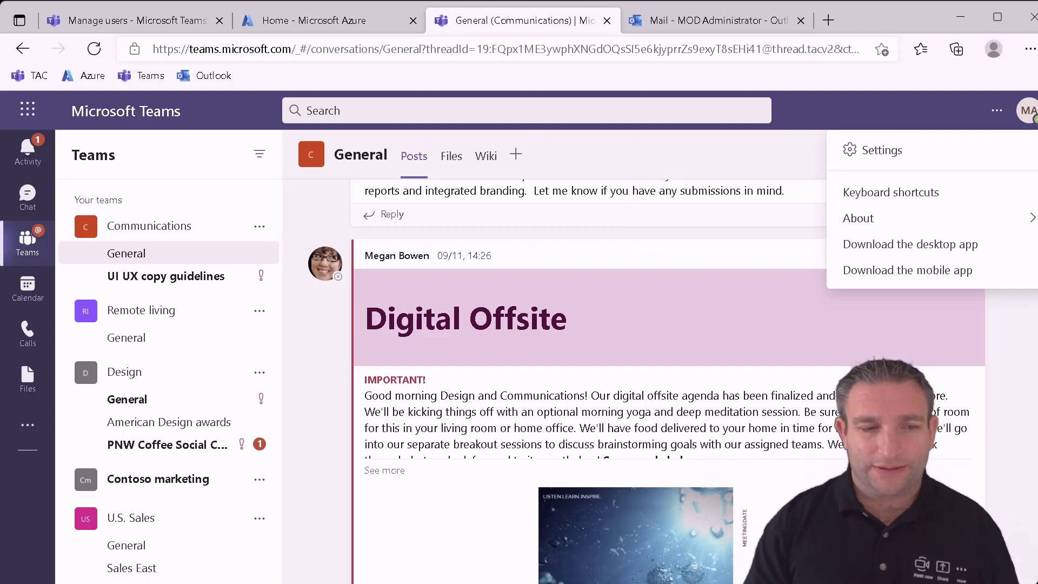
pyautogui.hotkey('alt', 'Tab')
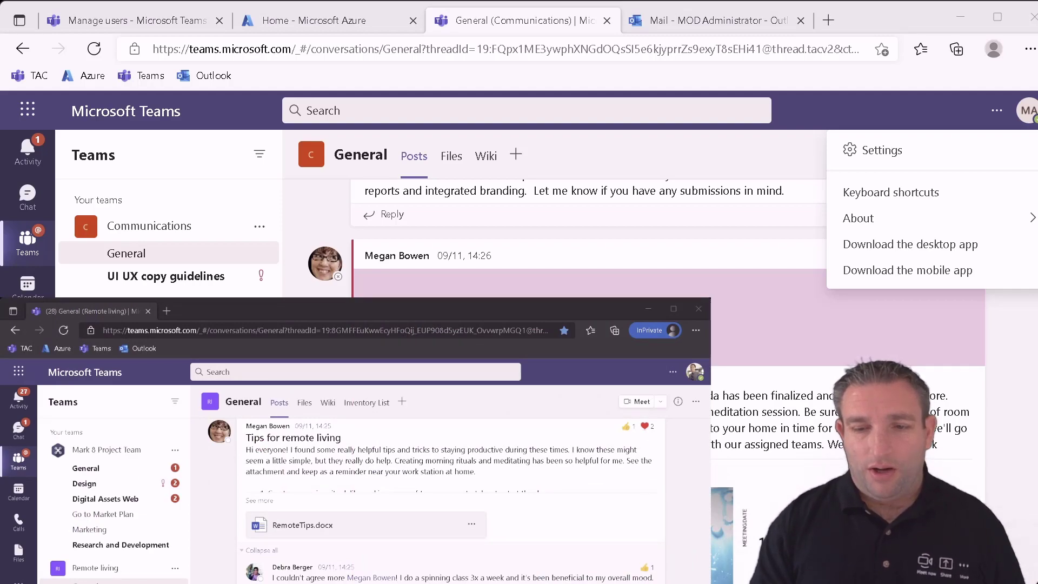
# - In the InPrivate window, set the test user's Teams client to Public preview under About
pyautogui.click(644, 353)
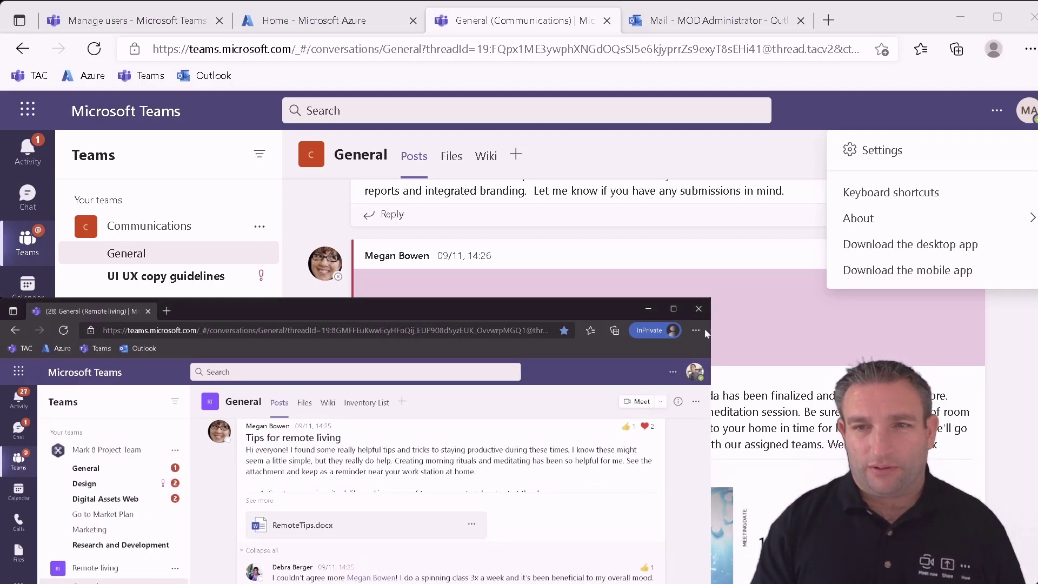
pyautogui.click(673, 371)
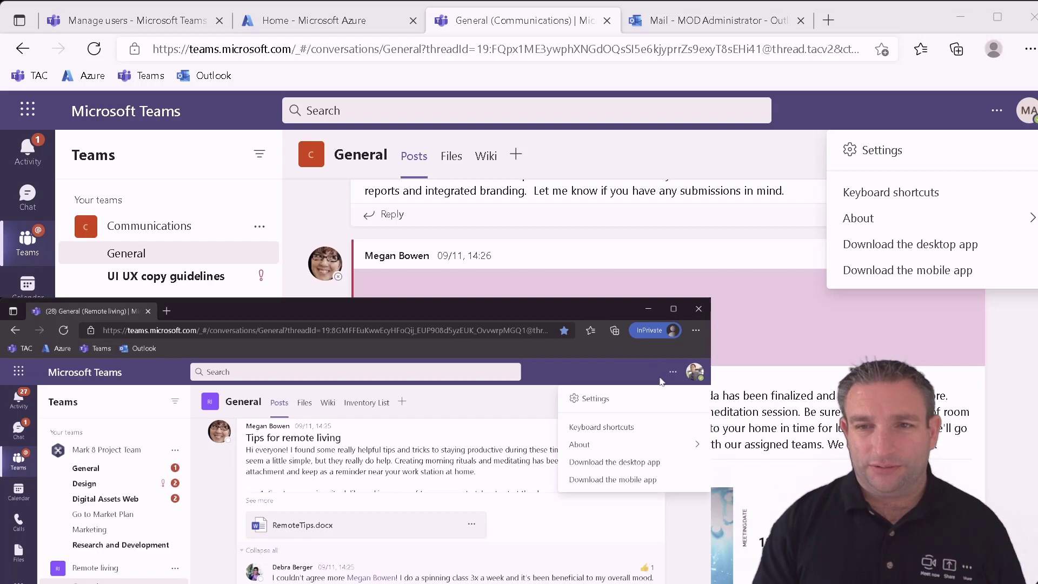
pyautogui.moveTo(623, 445)
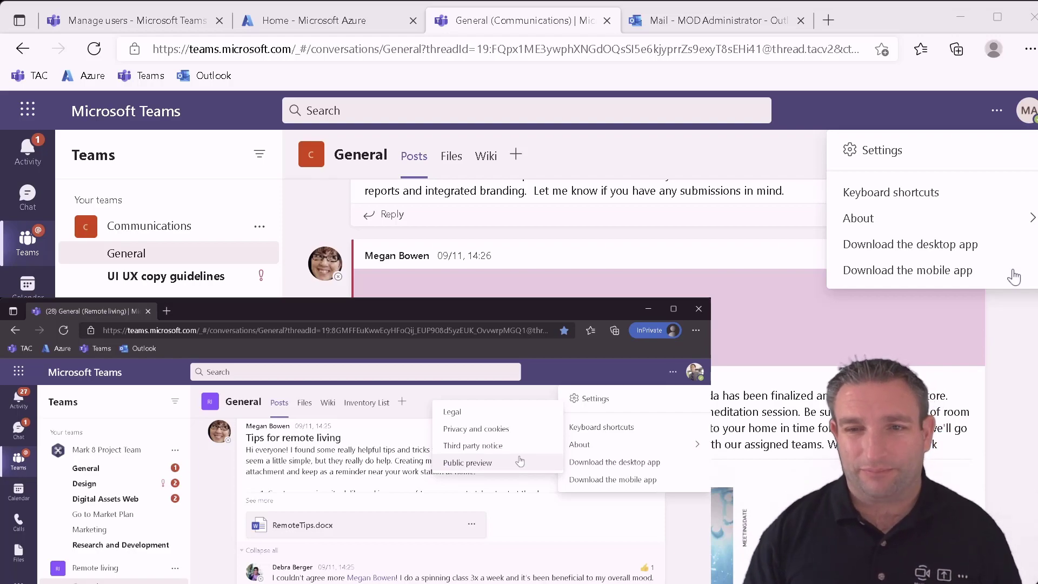
pyautogui.click(520, 460)
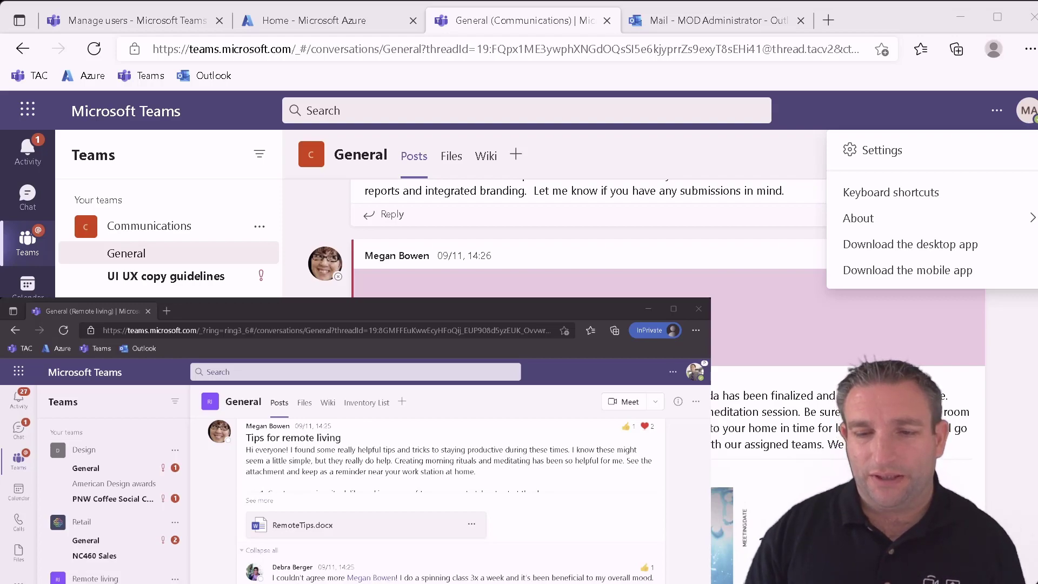
# - Sign the test user out of Teams and return to the Microsoft sign-in page
pyautogui.click(695, 372)
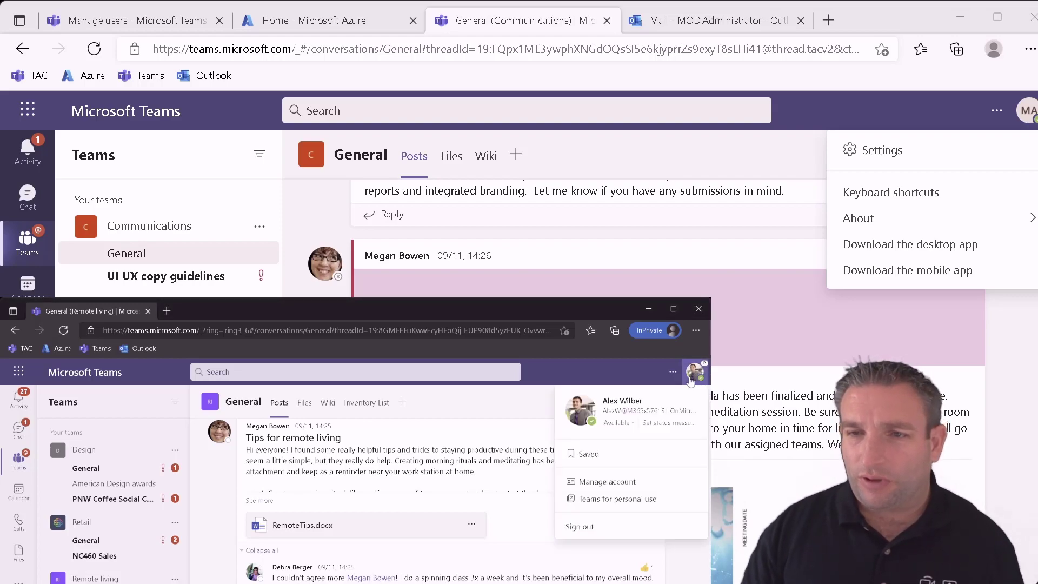
pyautogui.click(591, 524)
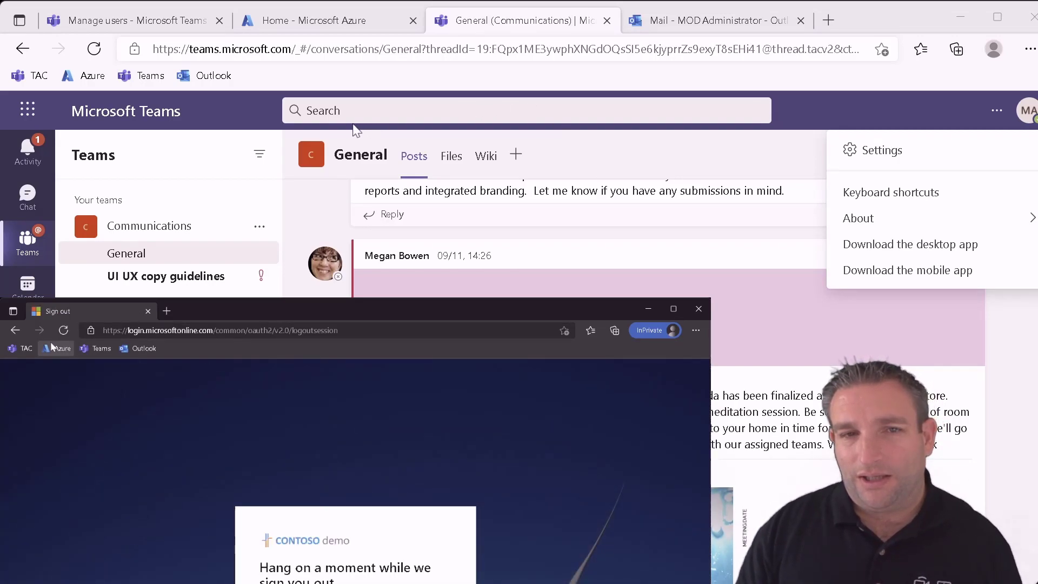
pyautogui.click(102, 349)
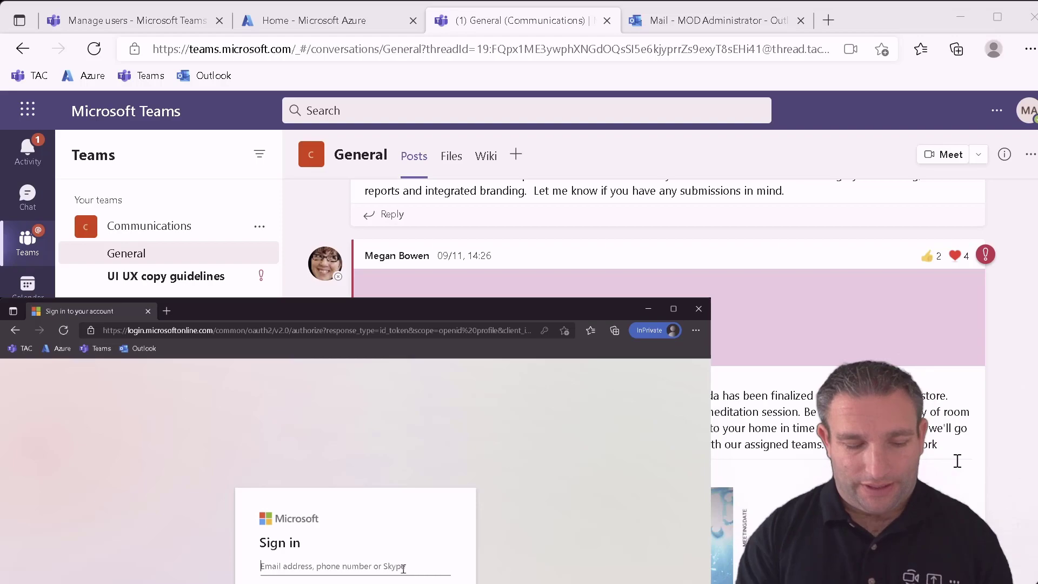
# - Sign in with the conference room account's e-mail address and password
pyautogui.press('BackSpace')
pyautogui.press('BackSpace')
pyautogui.press('BackSpace')
pyautogui.press('BackSpace')
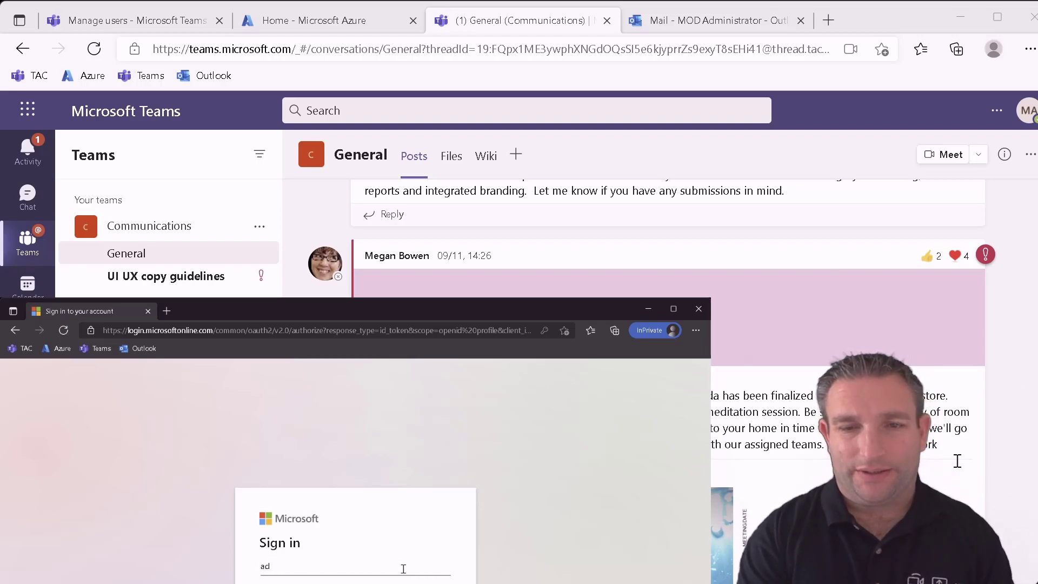
pyautogui.press('BackSpace')
pyautogui.press('BackSpace')
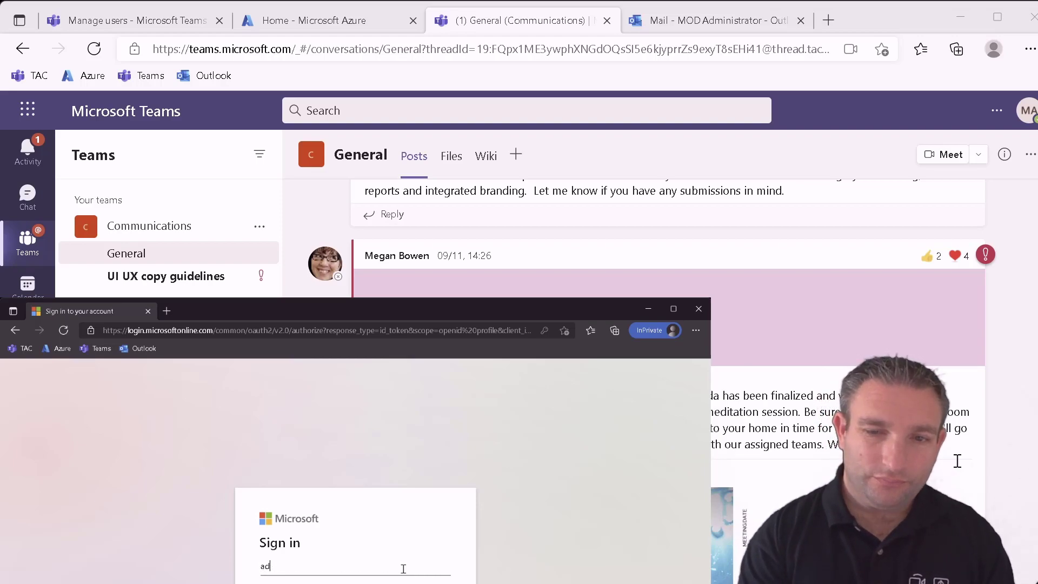
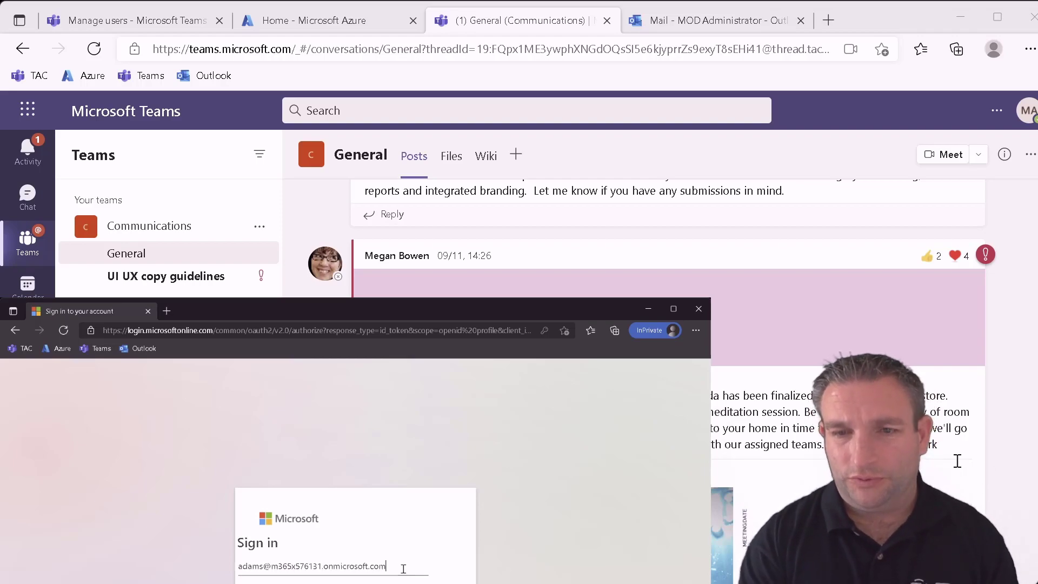
pyautogui.press('Return')
pyautogui.press('Return')
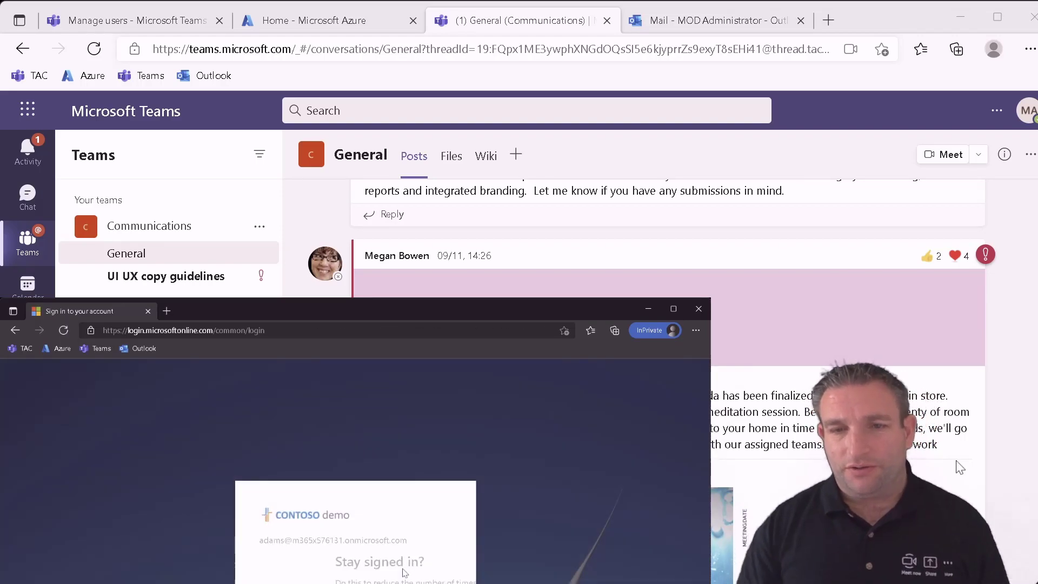
pyautogui.press('Return')
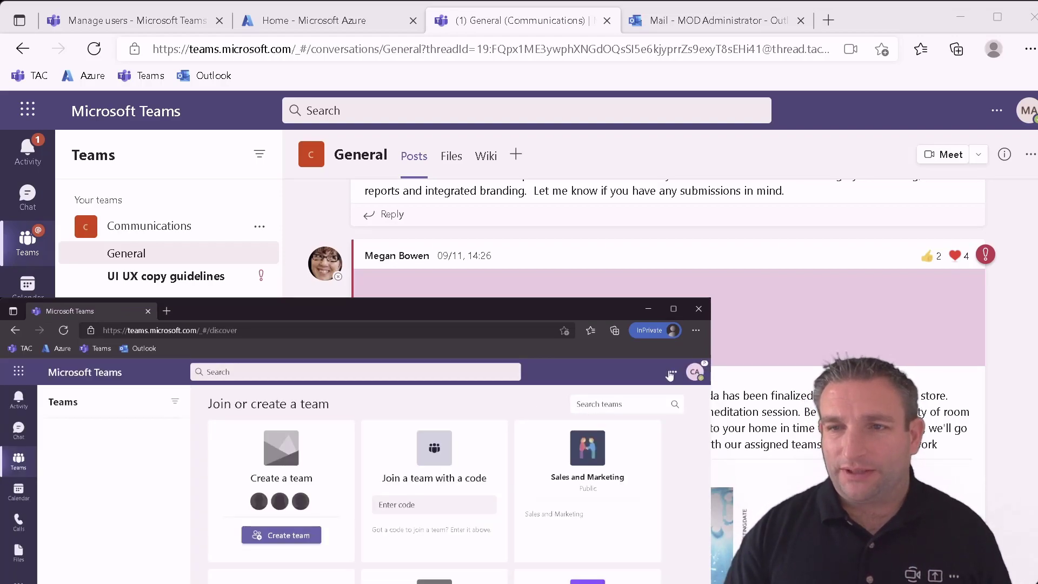
# - Set the room account's Teams client to Public preview under About
pyautogui.click(670, 375)
pyautogui.moveTo(600, 445)
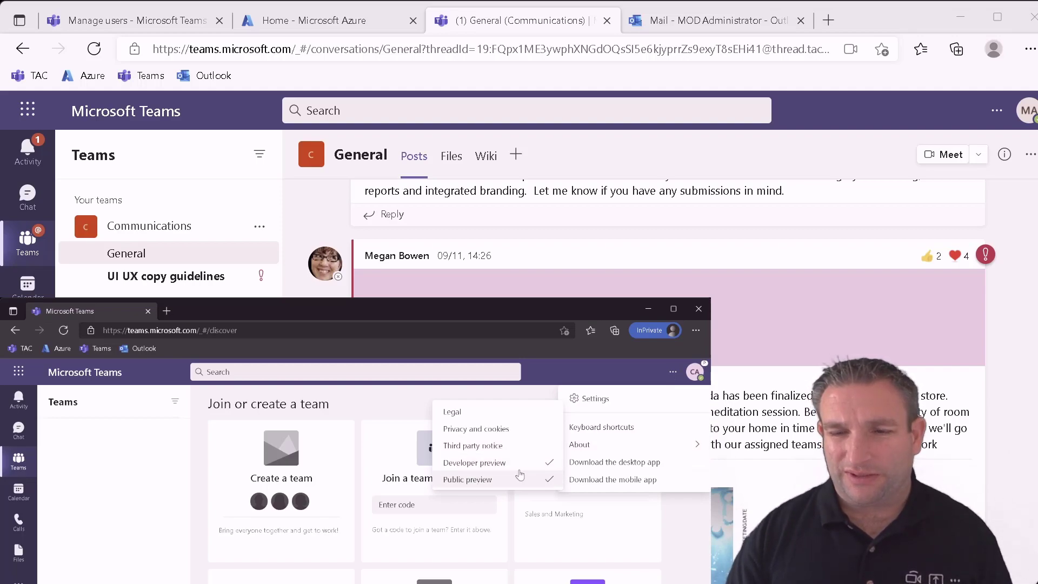
pyautogui.click(520, 475)
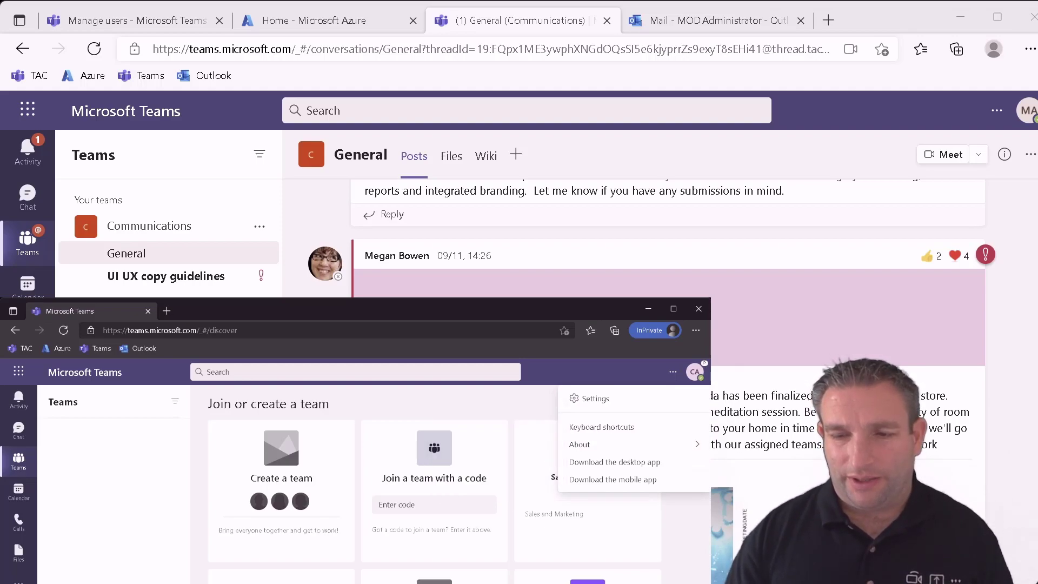
# - Join the test1 meeting from the room account's Teams calendar
pyautogui.click(21, 490)
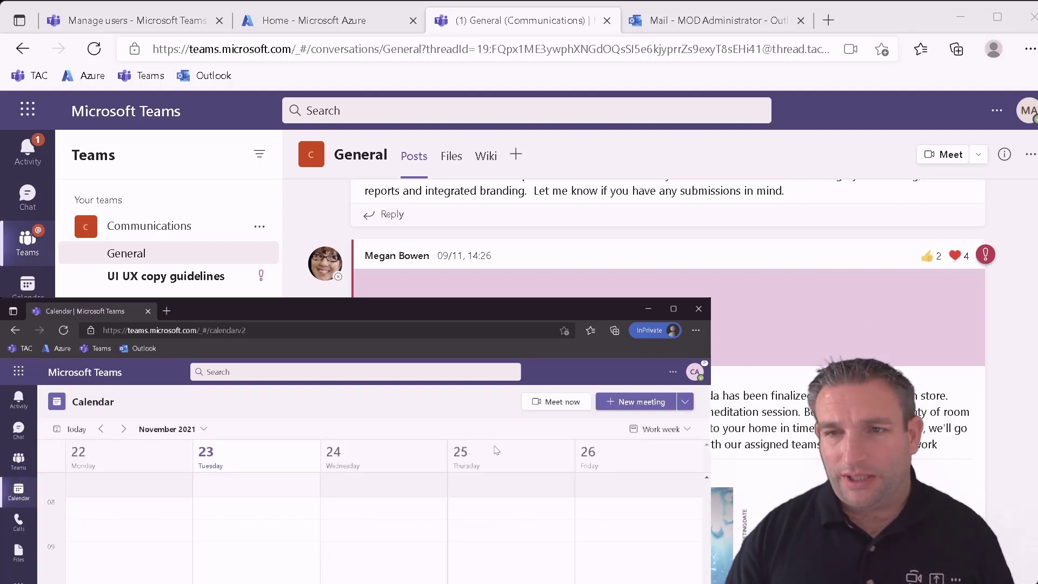
pyautogui.click(546, 403)
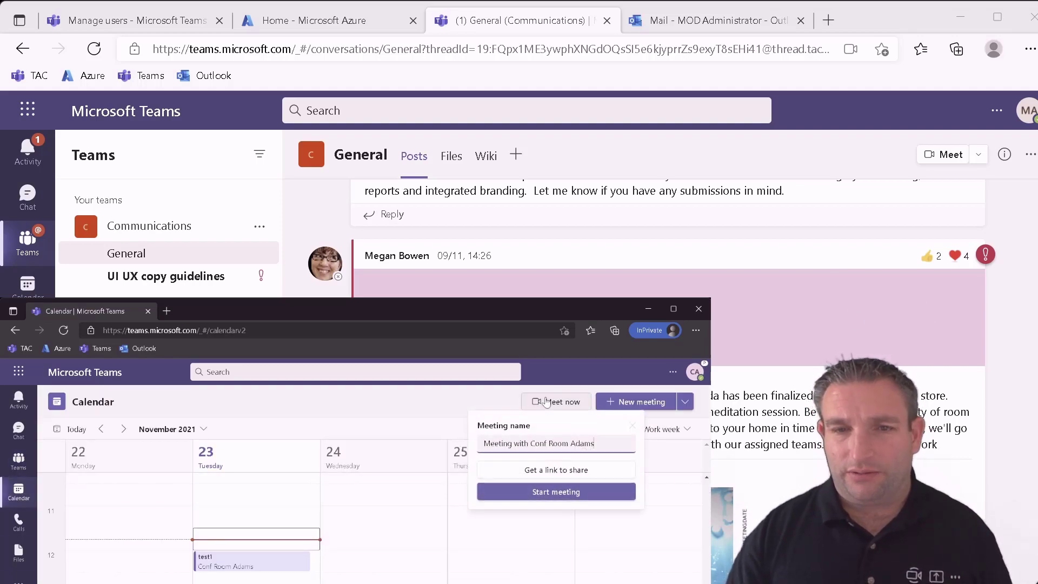
pyautogui.click(206, 562)
pyautogui.click(348, 542)
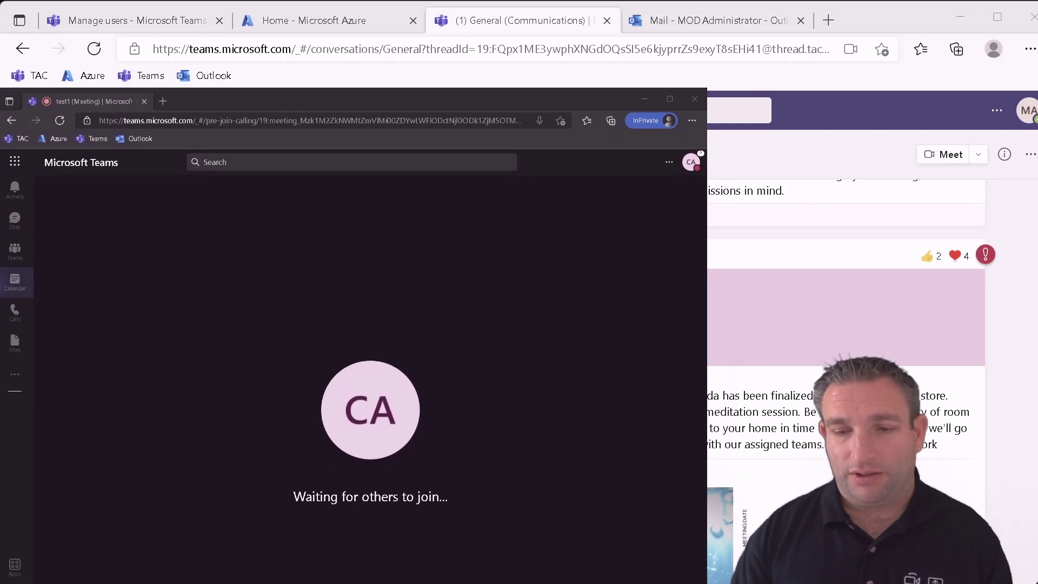
pyautogui.click(367, 486)
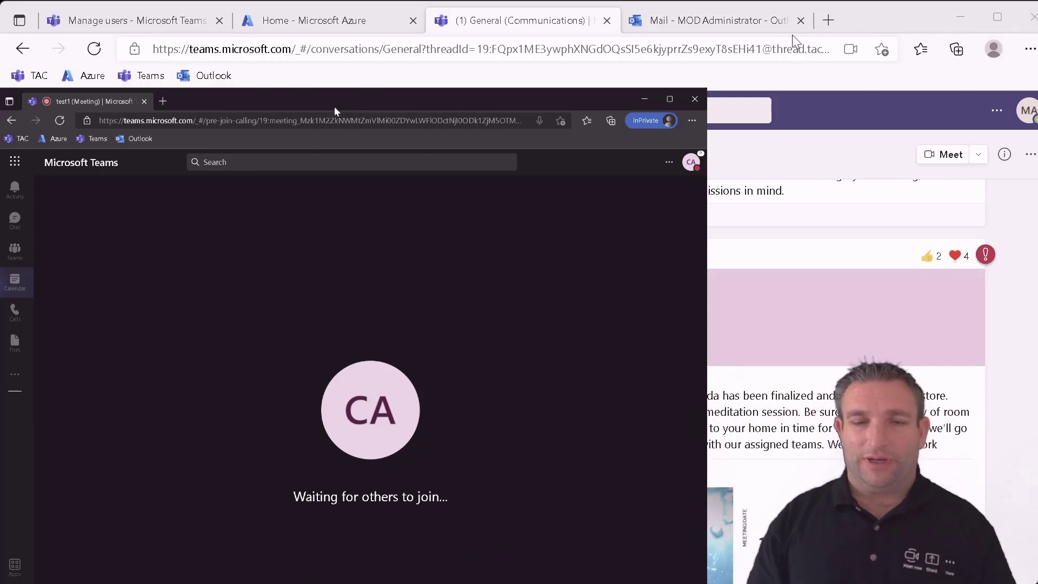
pyautogui.moveTo(327, 217)
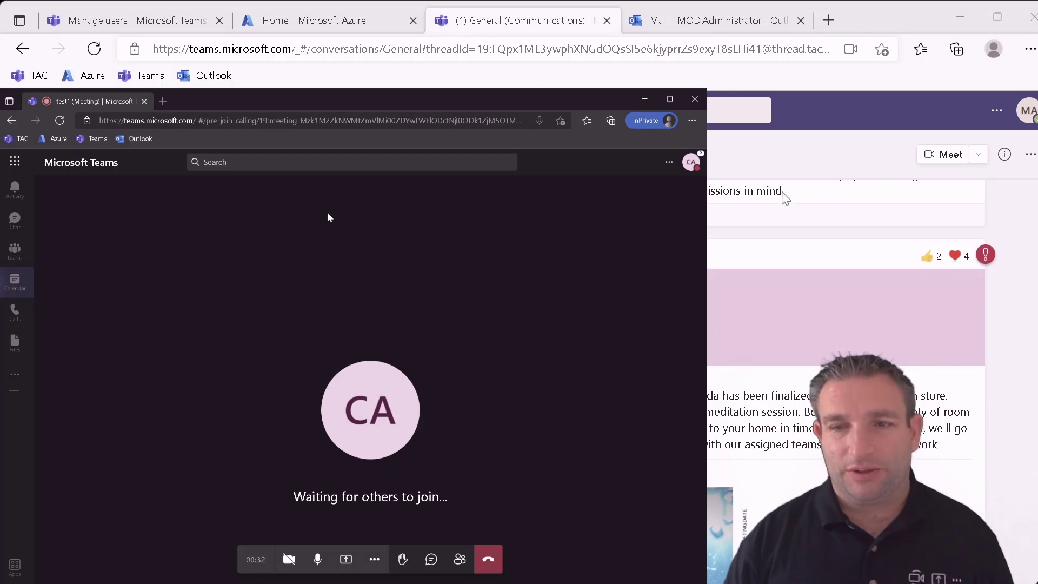